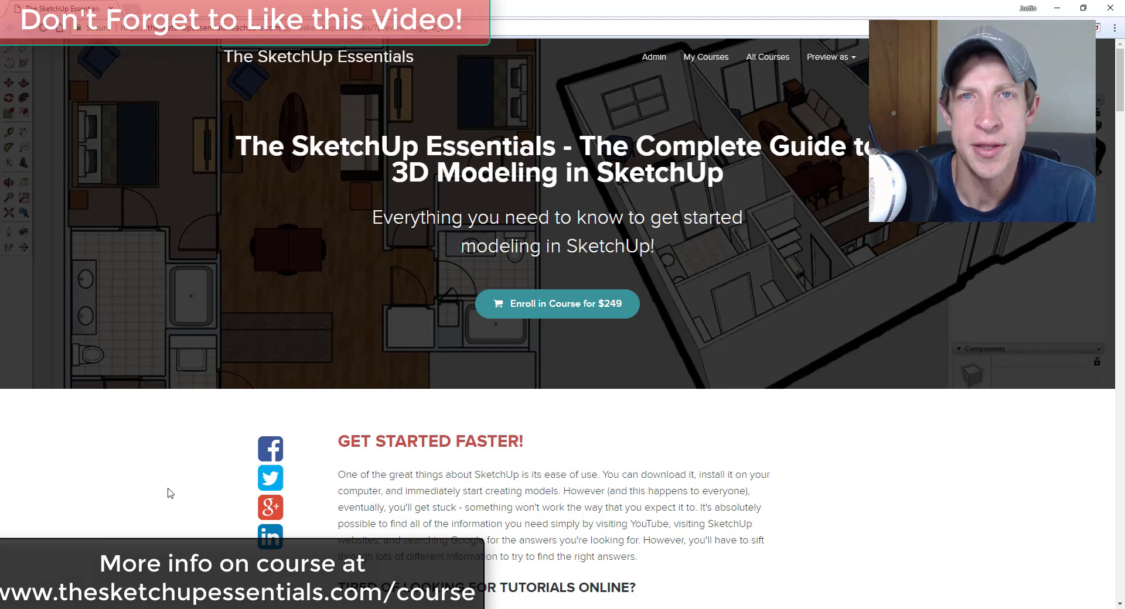
# - Zoom the view on the model with the person and dog
pyautogui.scroll(-6, 168, 493)
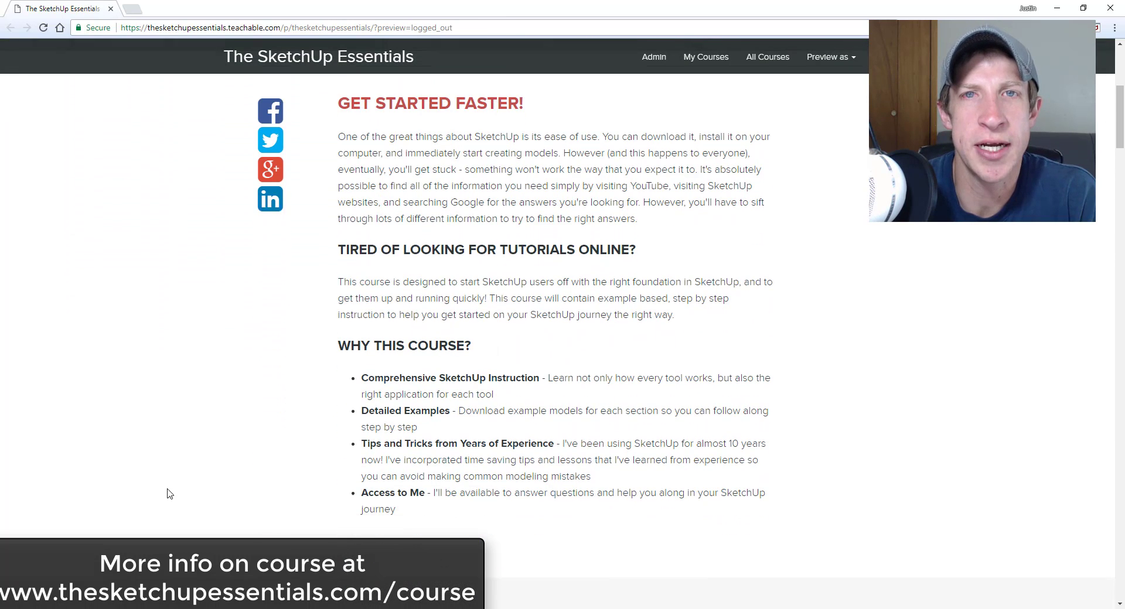
pyautogui.scroll(-8, 253, 434)
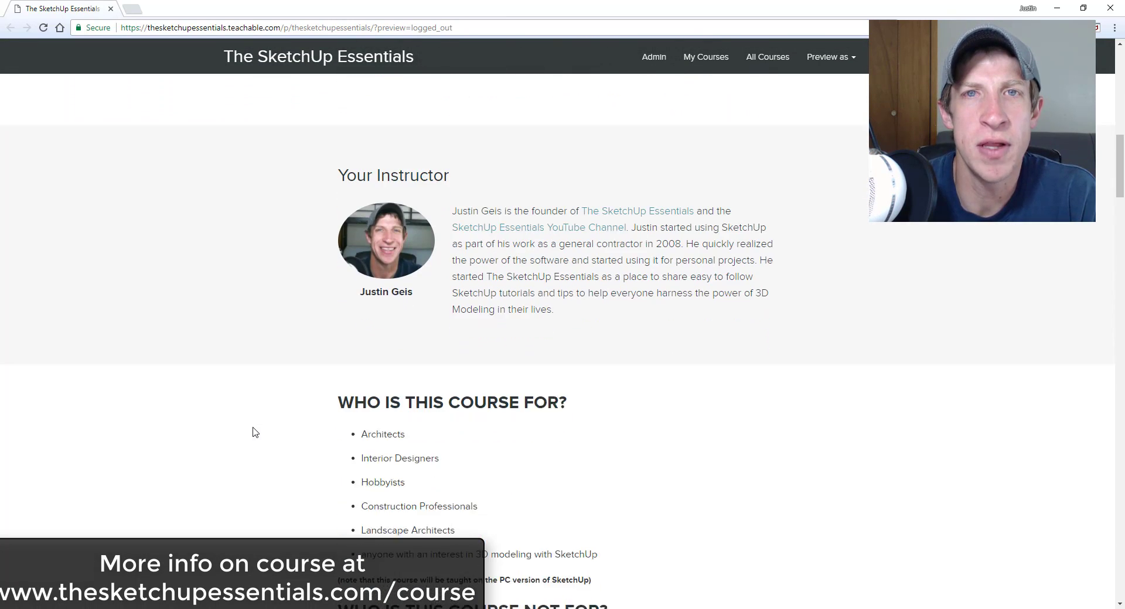
pyautogui.scroll(-4, 253, 428)
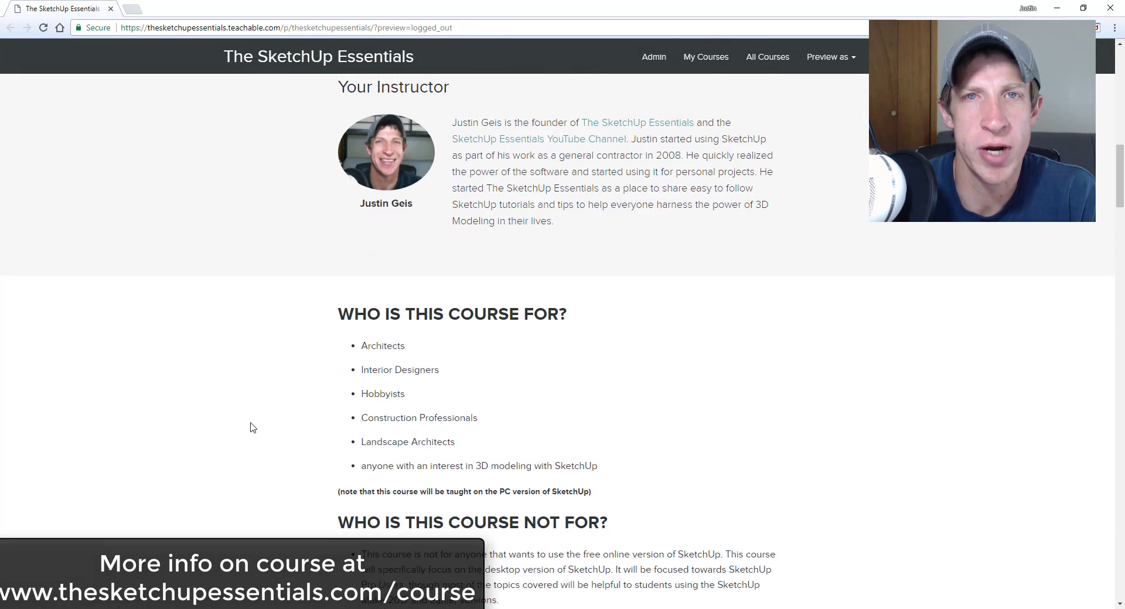
pyautogui.scroll(-6, 331, 390)
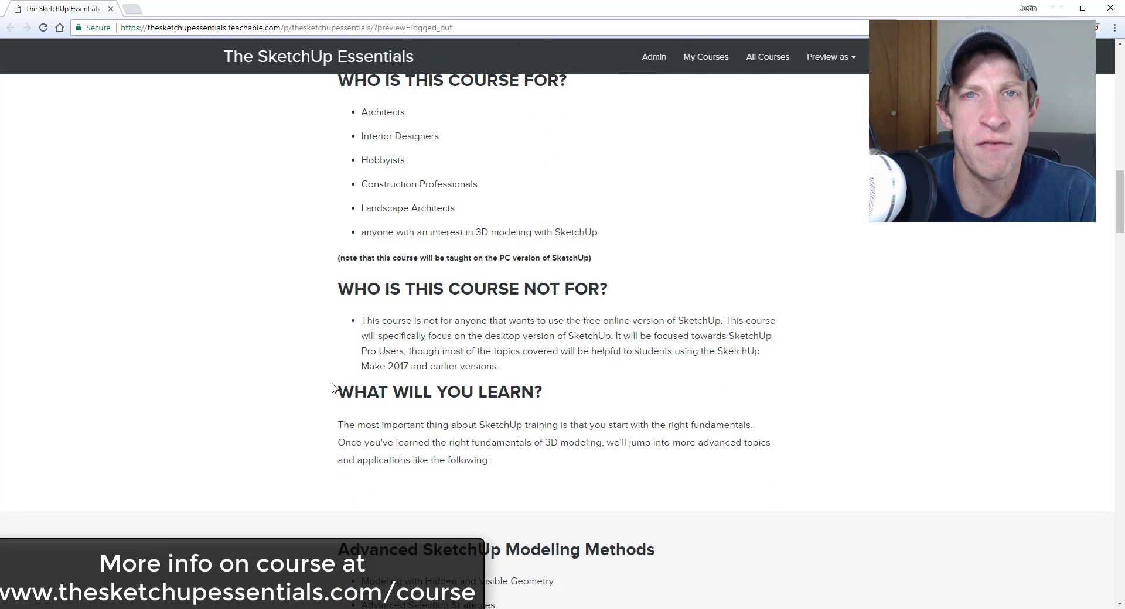
pyautogui.scroll(-2, 323, 389)
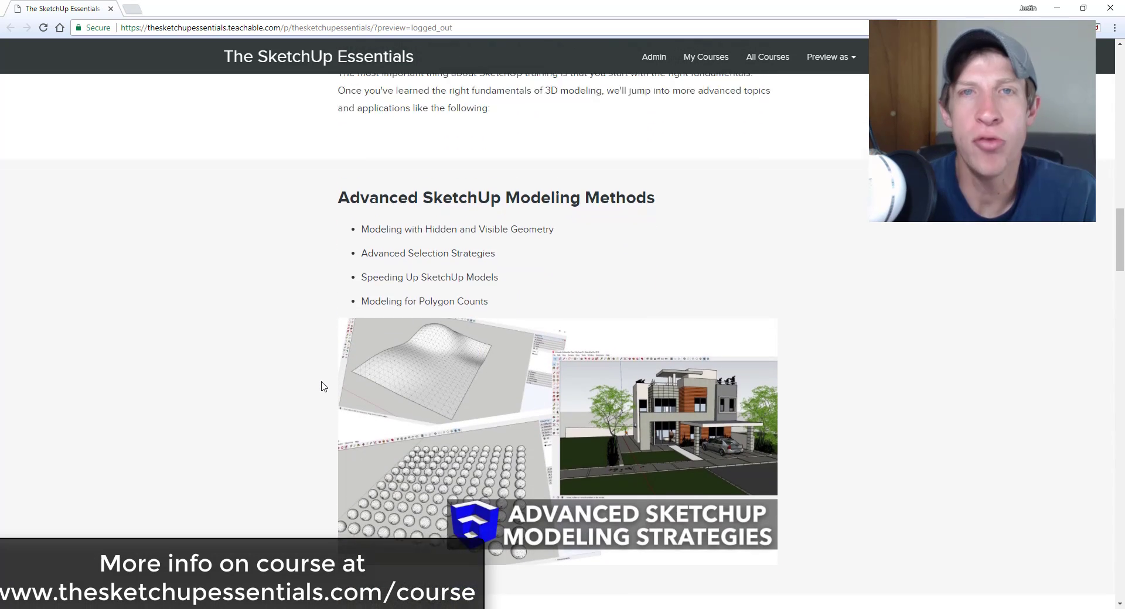
pyautogui.scroll(-7, 337, 340)
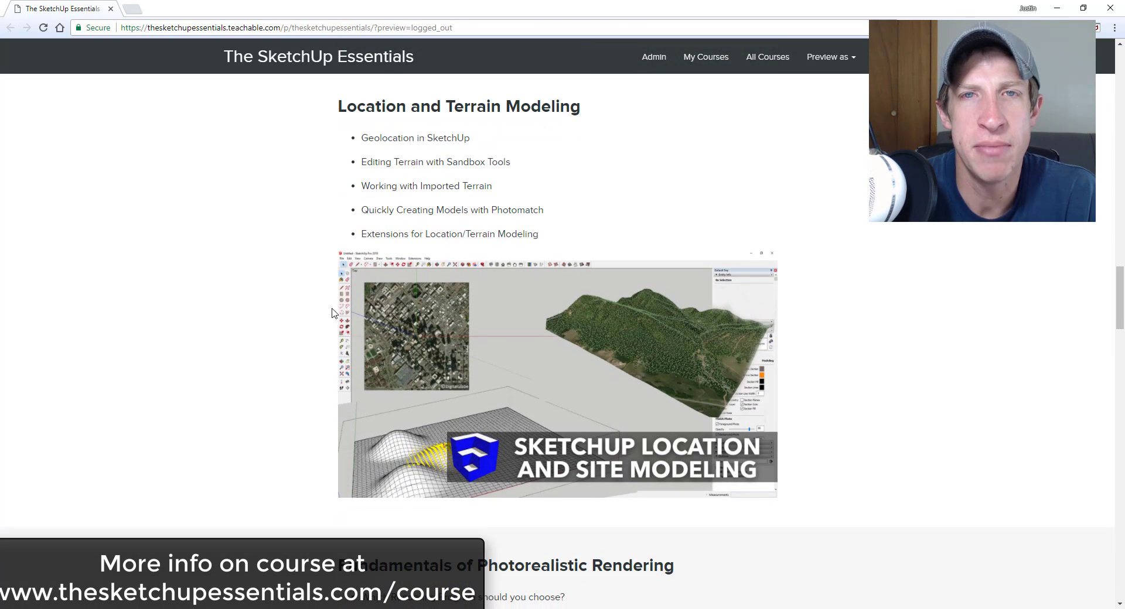
pyautogui.scroll(-2, 350, 250)
pyautogui.scroll(-6, 346, 258)
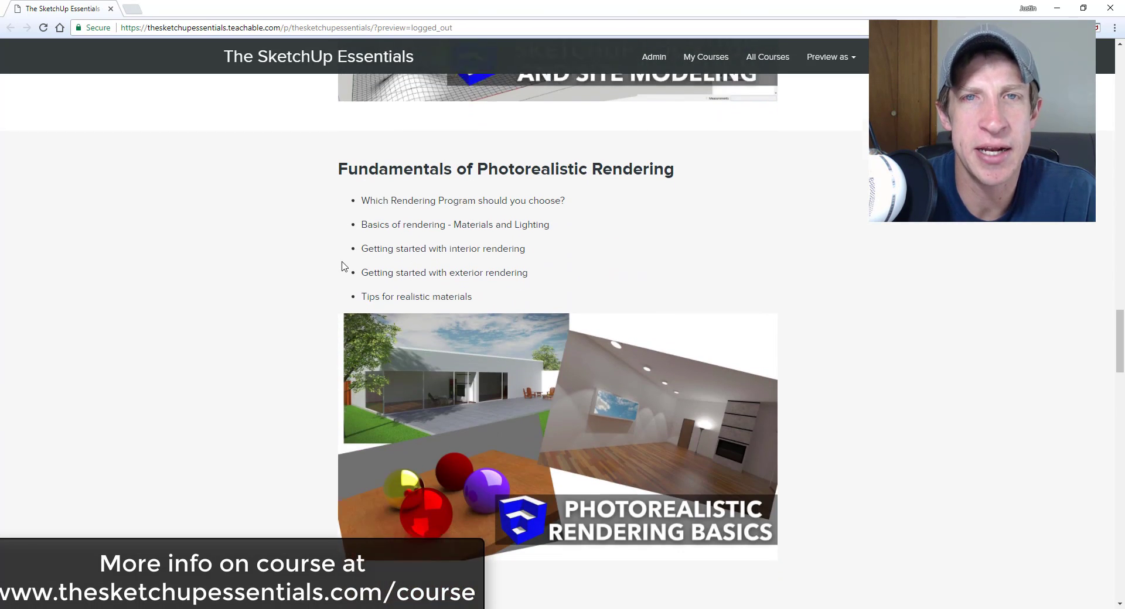
pyautogui.scroll(-8, 346, 275)
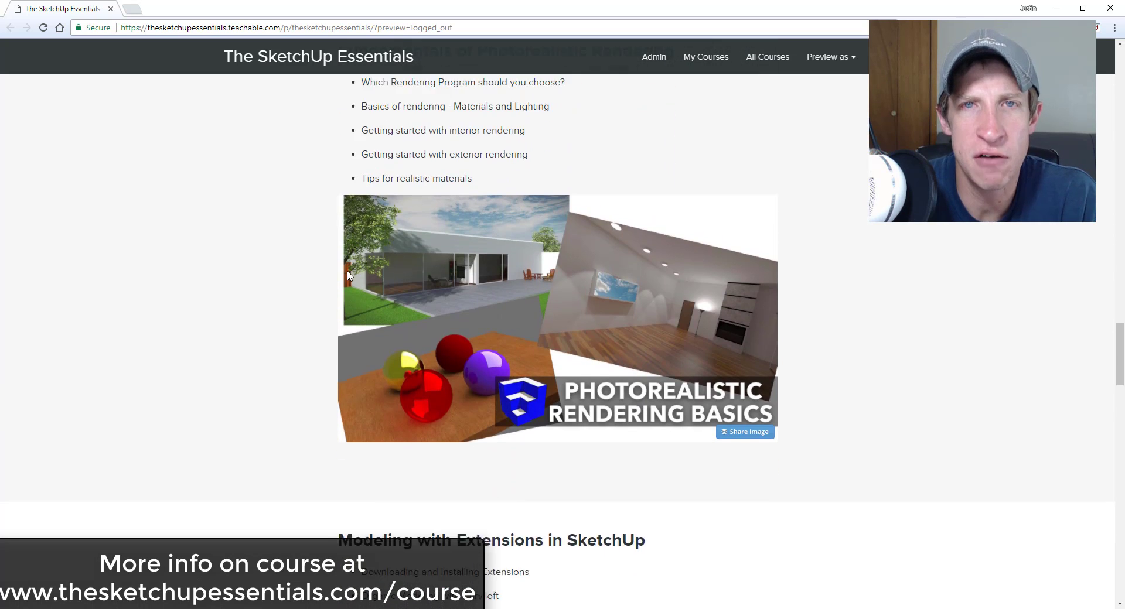
pyautogui.scroll(-1, 338, 277)
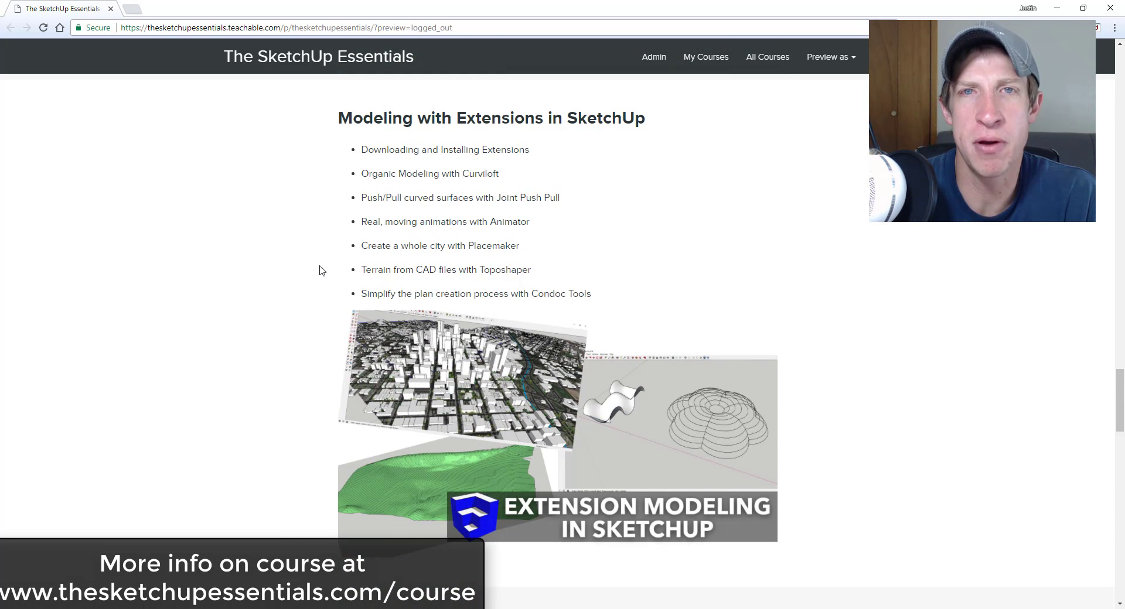
pyautogui.scroll(-10, 327, 270)
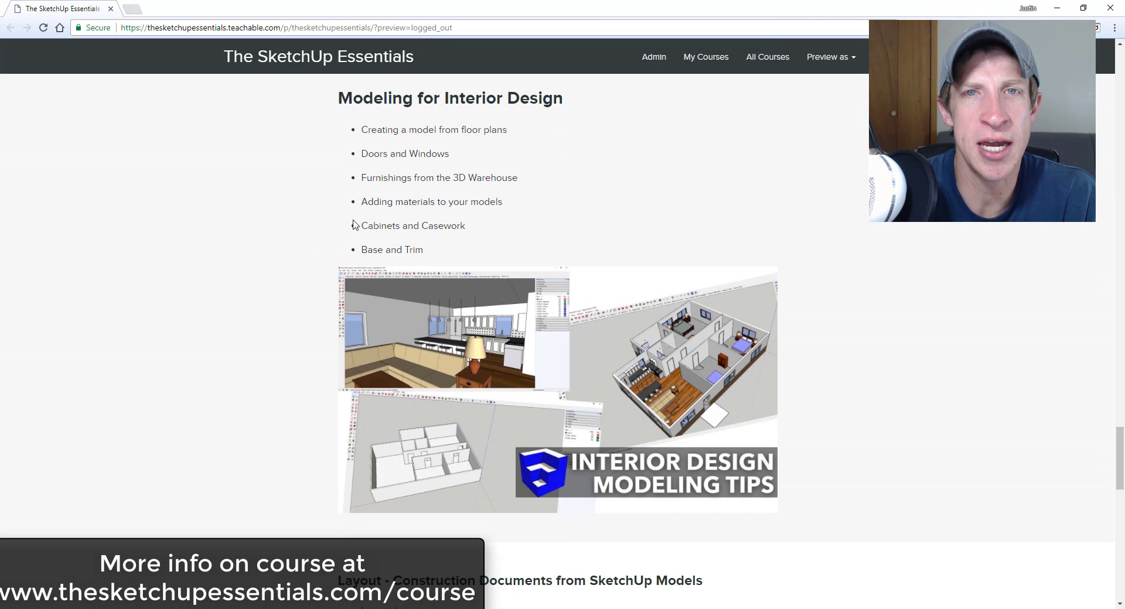
pyautogui.scroll(-8, 343, 221)
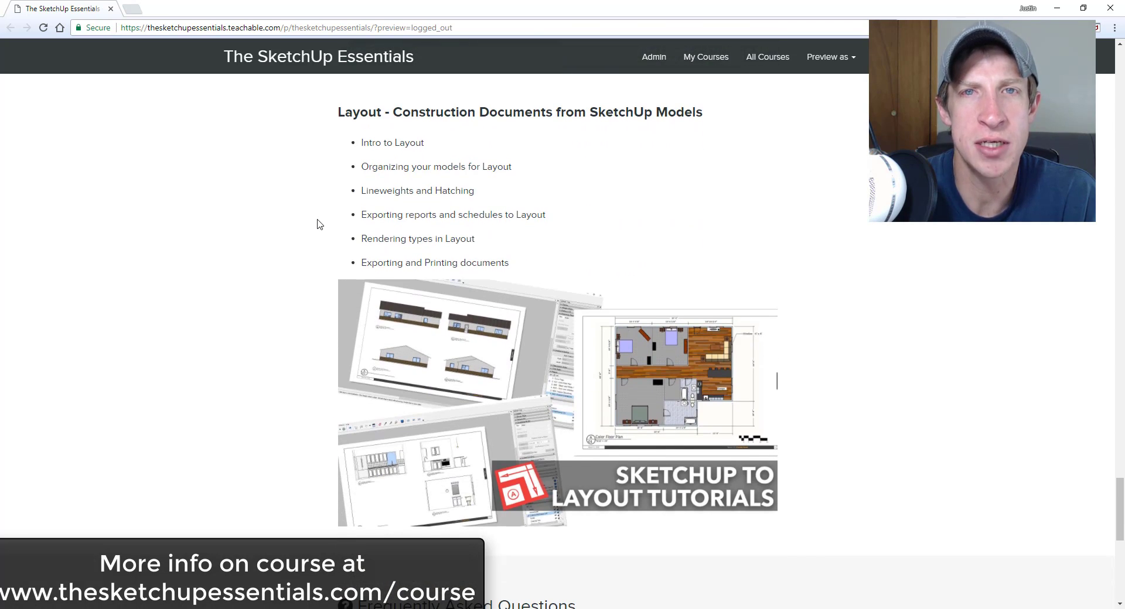
pyautogui.scroll(-6, 318, 218)
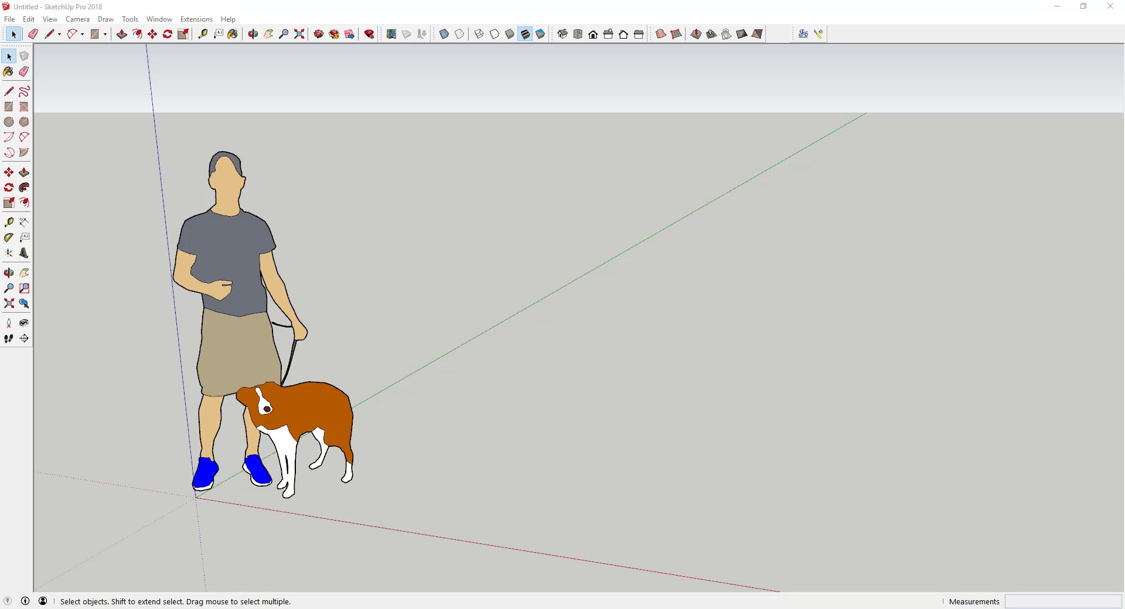
# - Open 3D Warehouse Get Models from the File menu
pyautogui.click(10, 20)
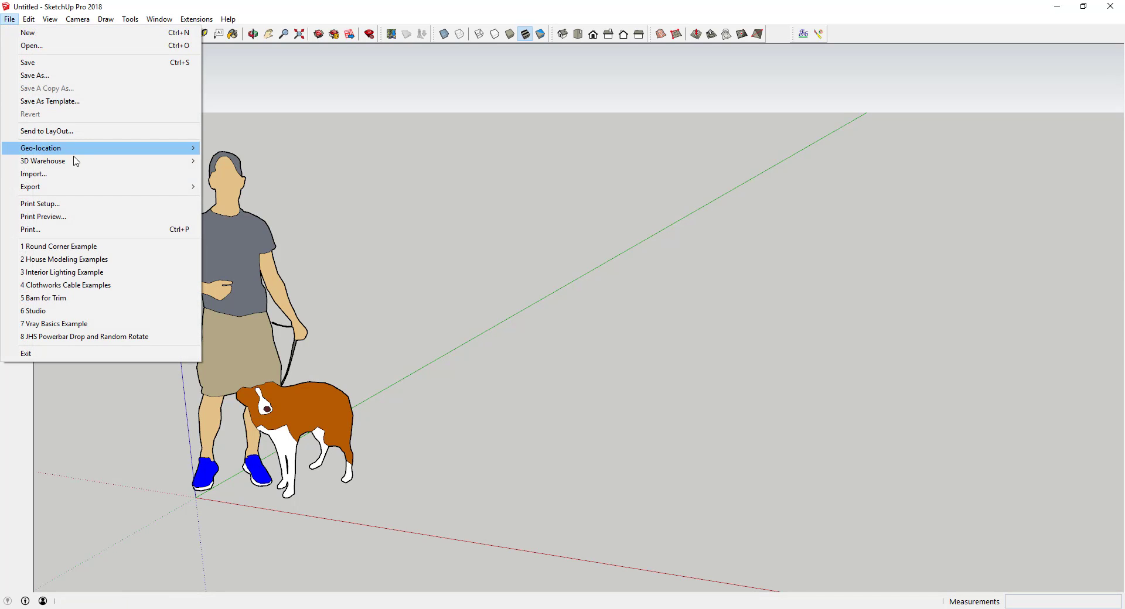
pyautogui.moveTo(69, 166)
pyautogui.click(237, 161)
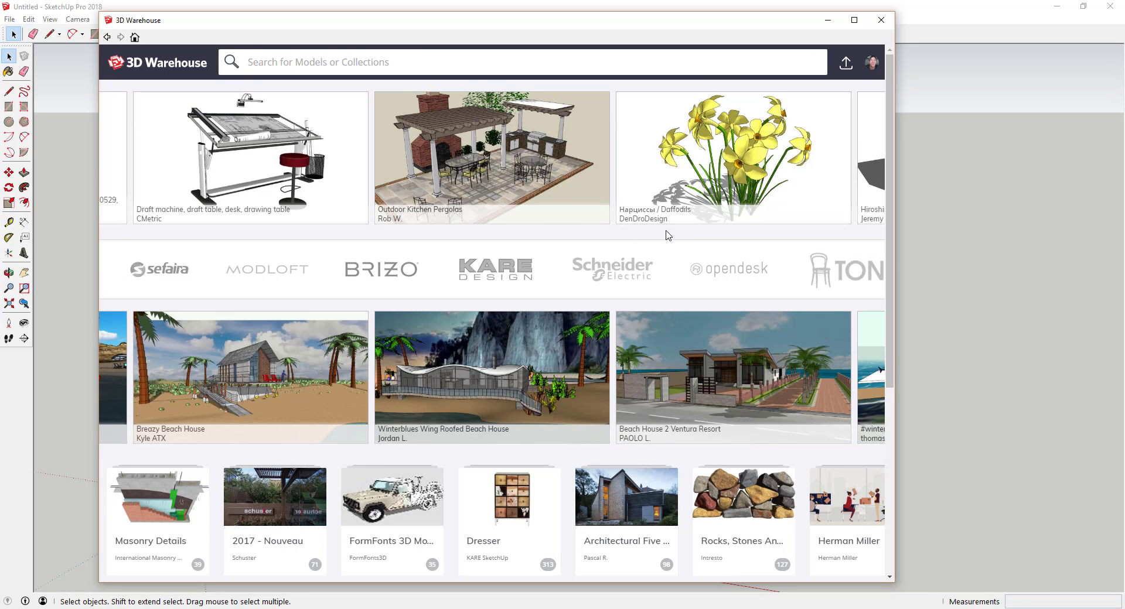
# - Open the account dropdown from the profile avatar at the top right
pyautogui.click(871, 66)
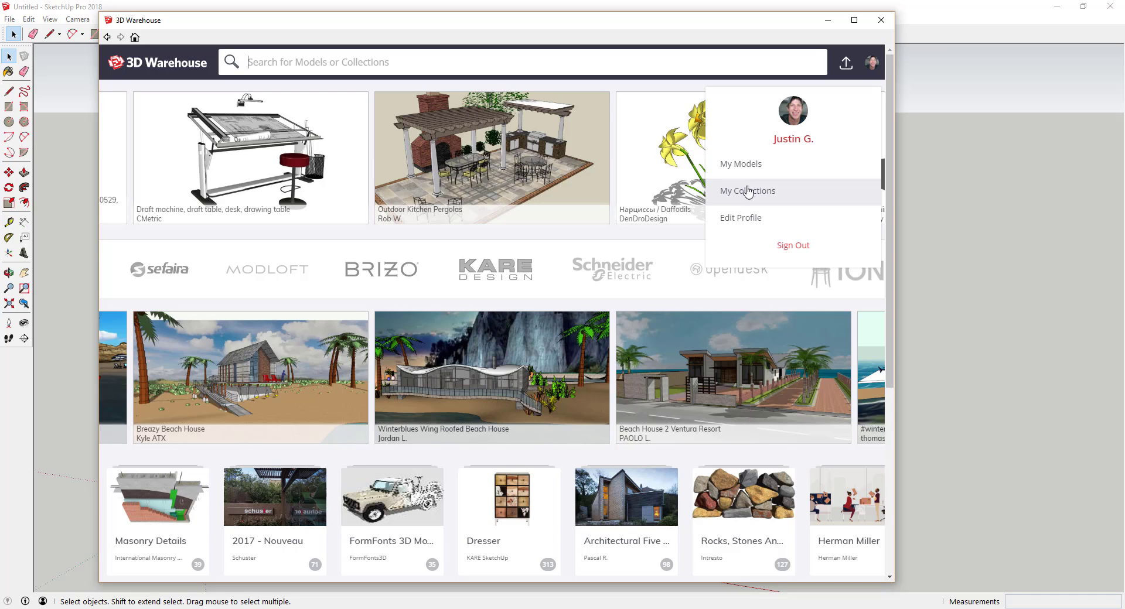
# - On My Models, browse the Models, Liked Models and Liked Collections tabs, ending on Collections
pyautogui.click(742, 168)
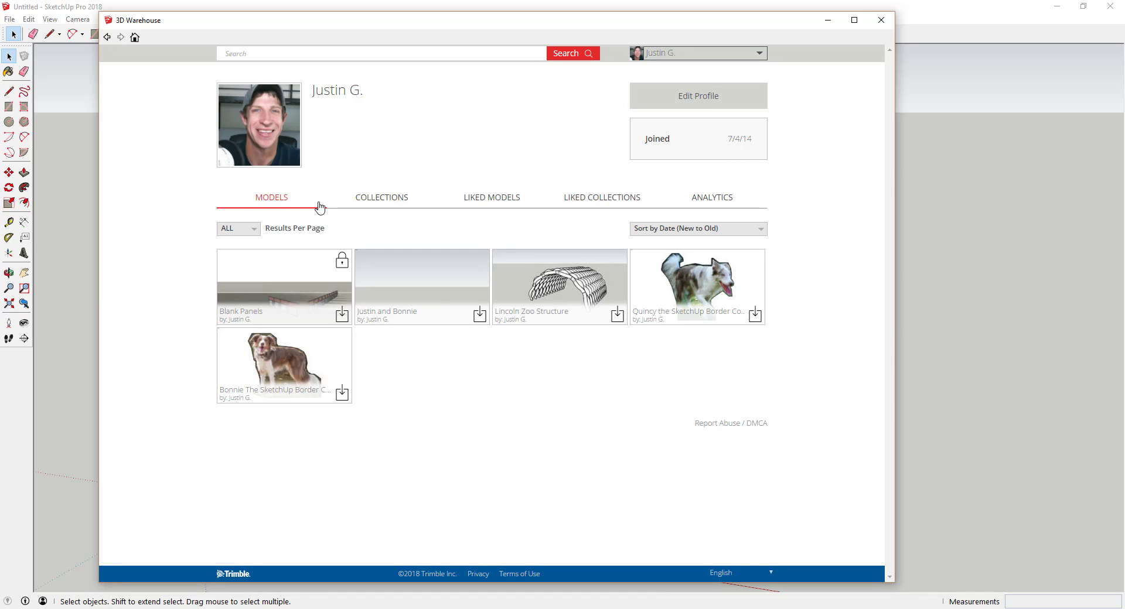
pyautogui.click(368, 201)
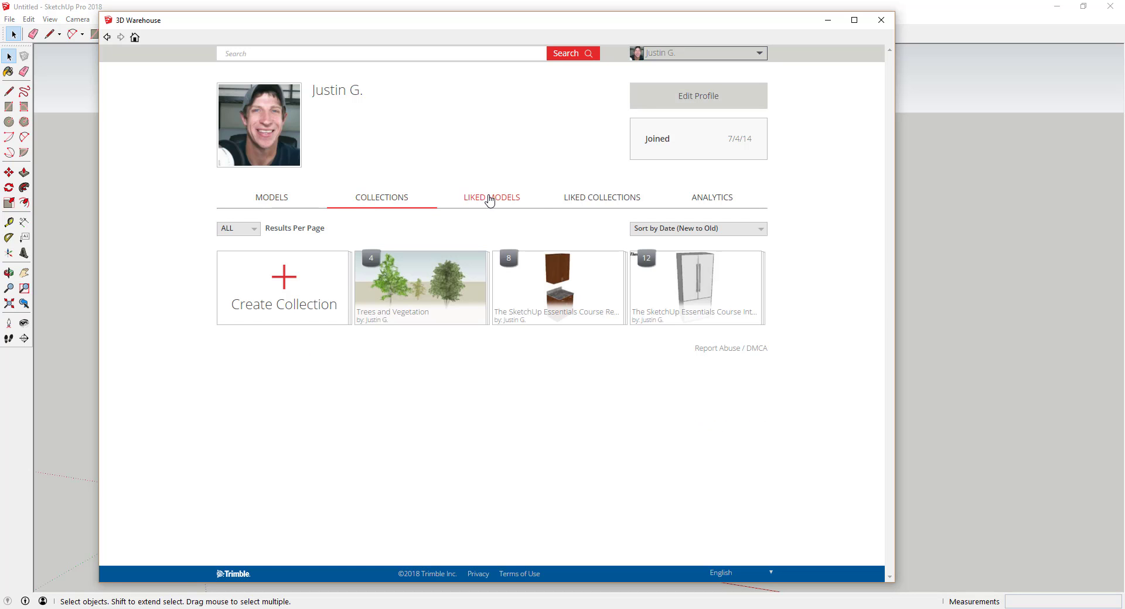
pyautogui.click(490, 201)
pyautogui.click(589, 199)
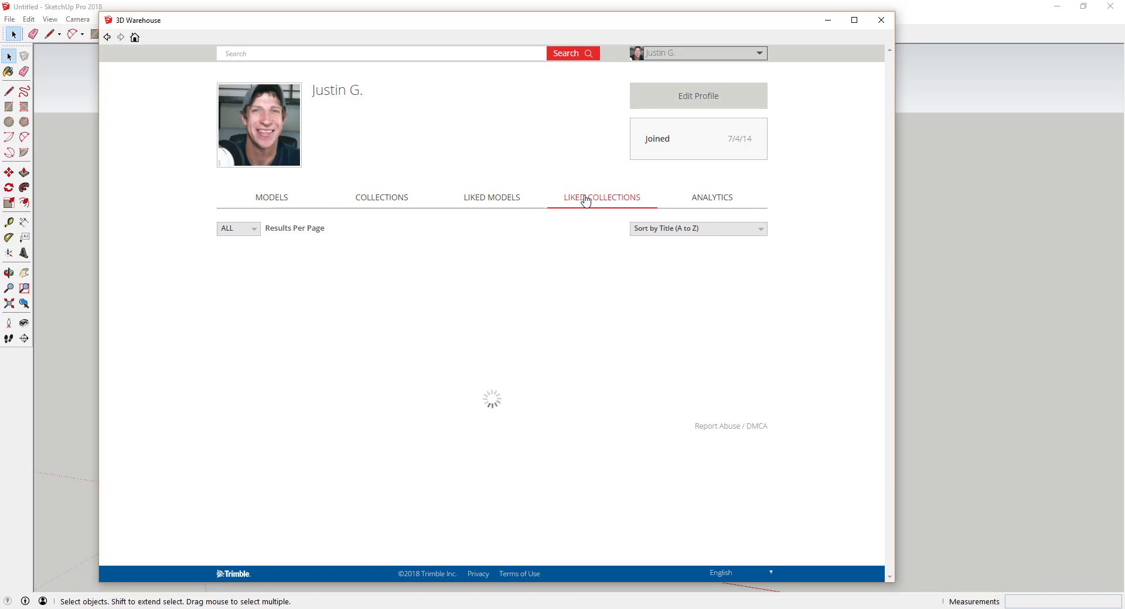
pyautogui.click(381, 198)
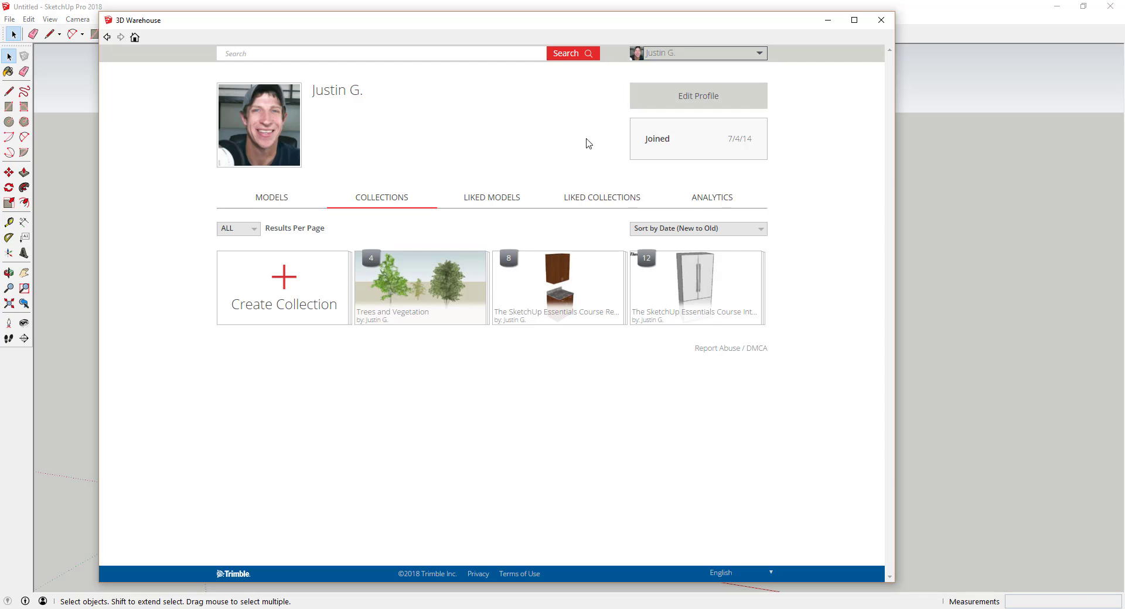
pyautogui.click(269, 200)
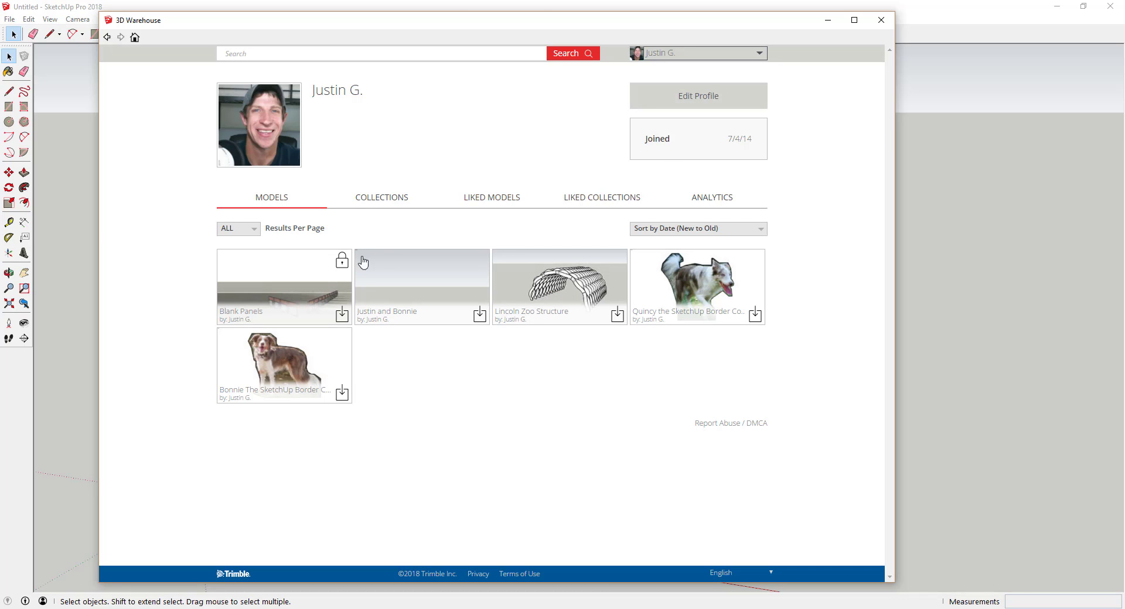
pyautogui.click(378, 202)
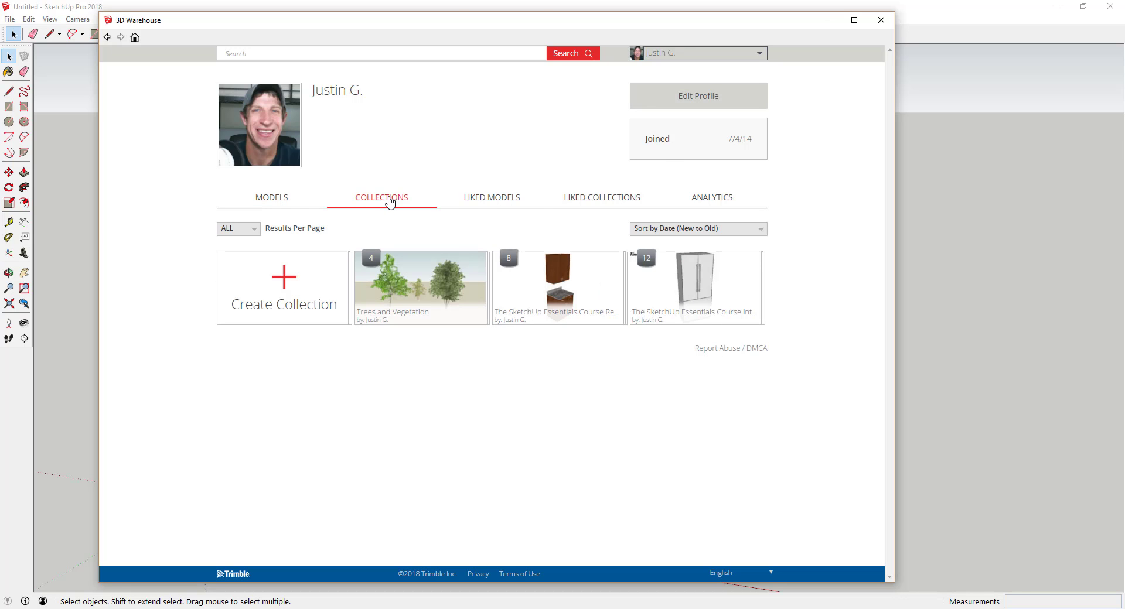
pyautogui.click(477, 199)
pyautogui.click(620, 199)
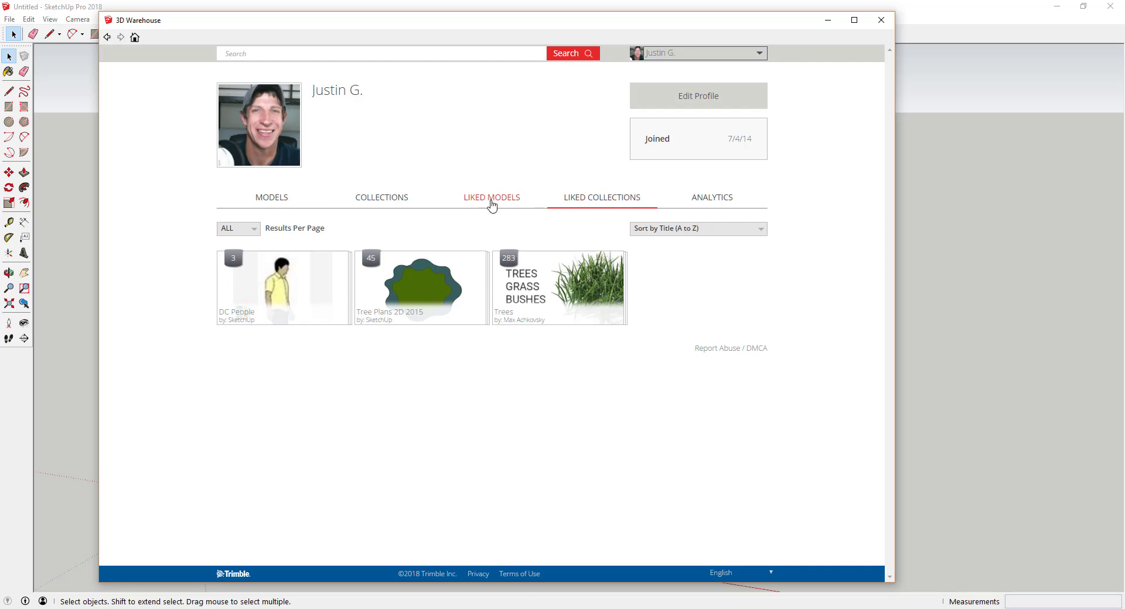
pyautogui.click(397, 205)
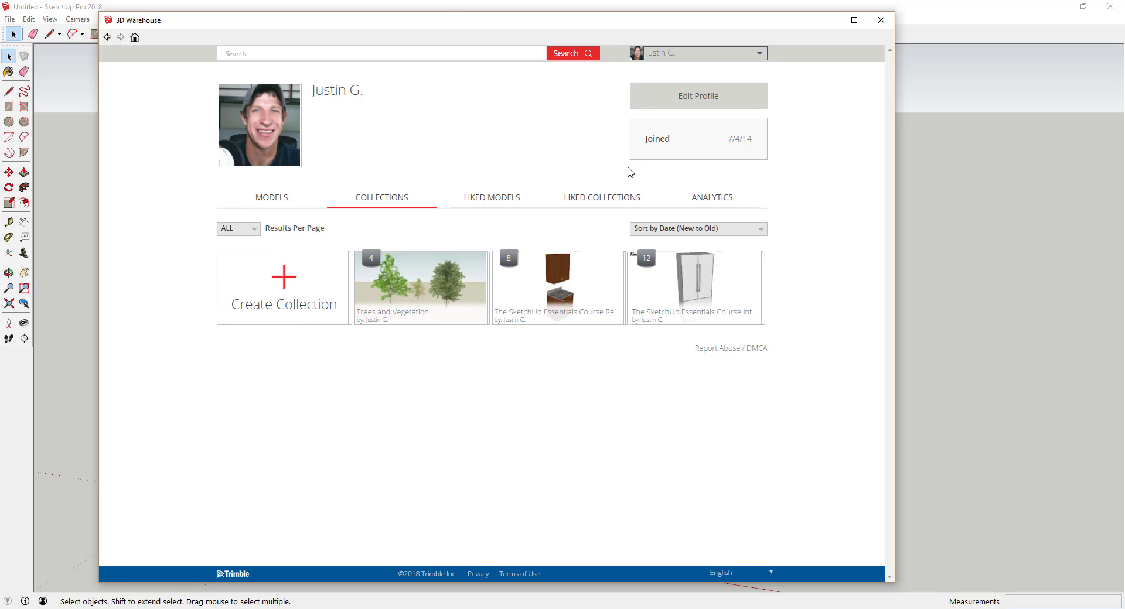
# - Search for 'sketchup 2d tree' and open the 2D Schematic Juniper Tree result
pyautogui.click(299, 49)
pyautogui.write('sketchup ')
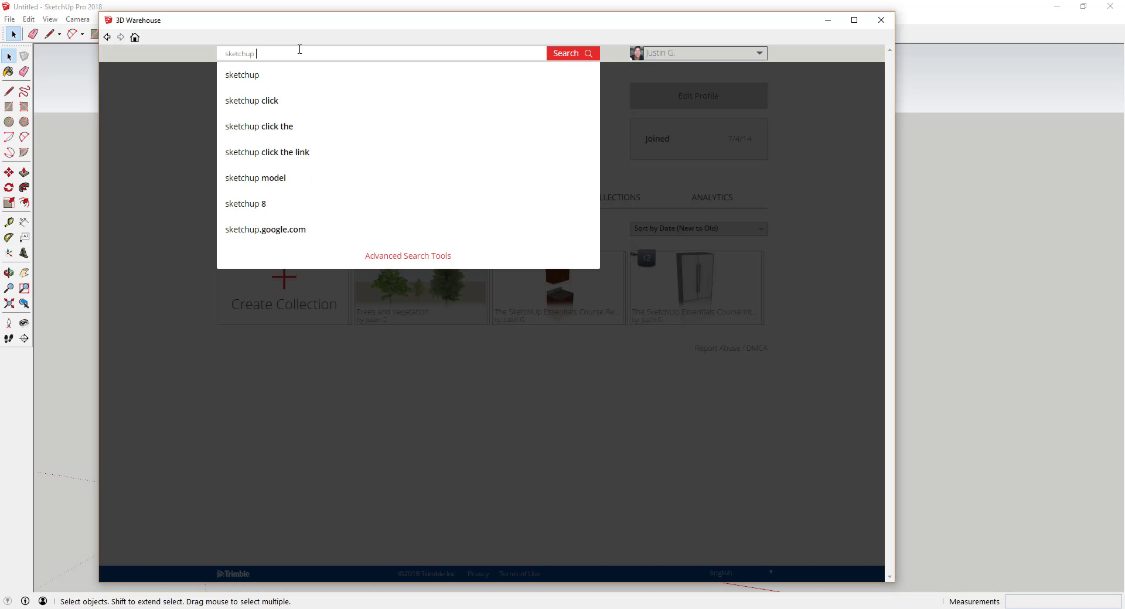
pyautogui.write('2d tree')
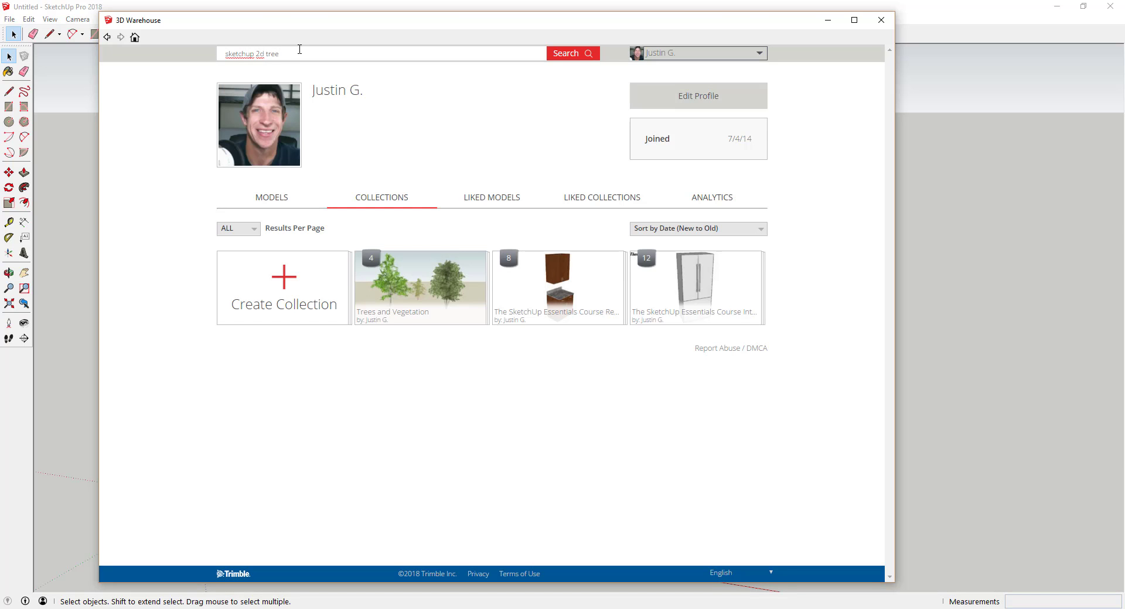
pyautogui.press('Return')
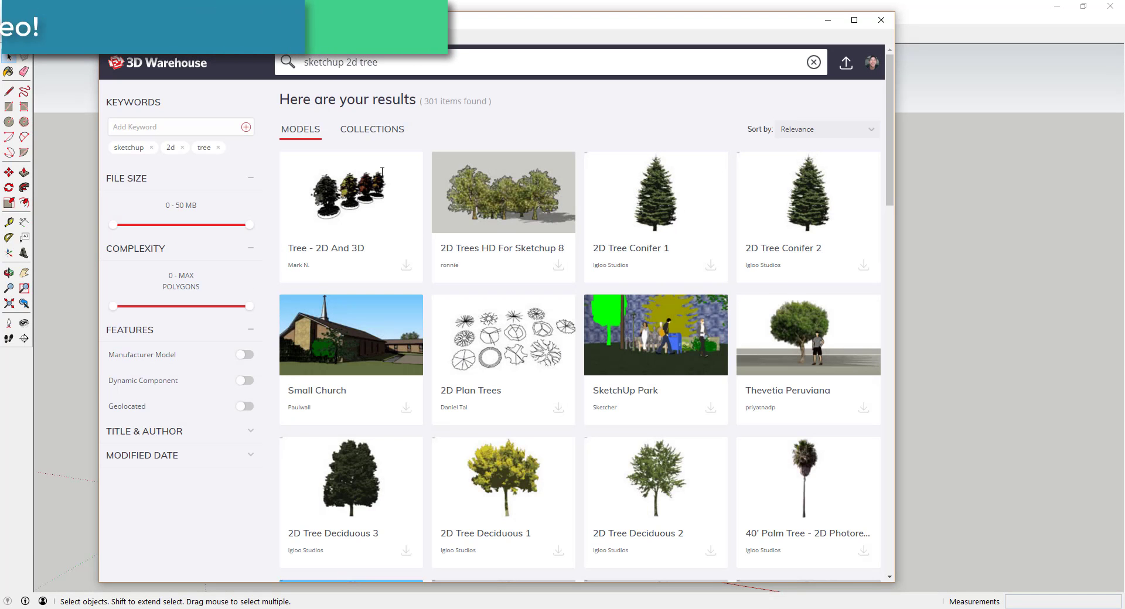
pyautogui.scroll(-5, 606, 335)
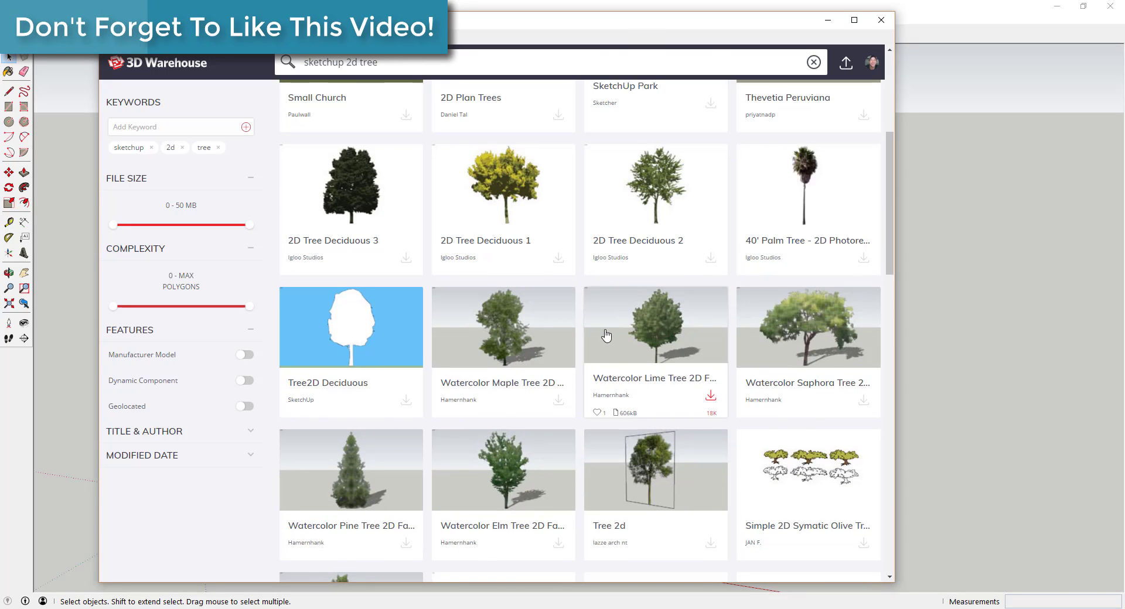
pyautogui.scroll(-14, 612, 322)
pyautogui.scroll(5, 593, 294)
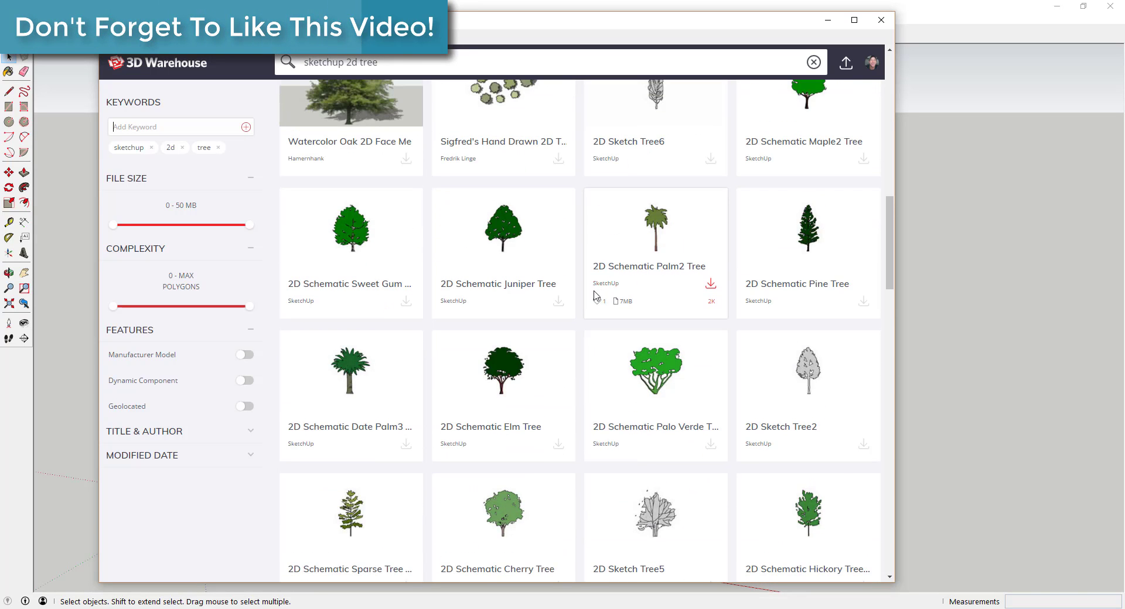
pyautogui.click(509, 231)
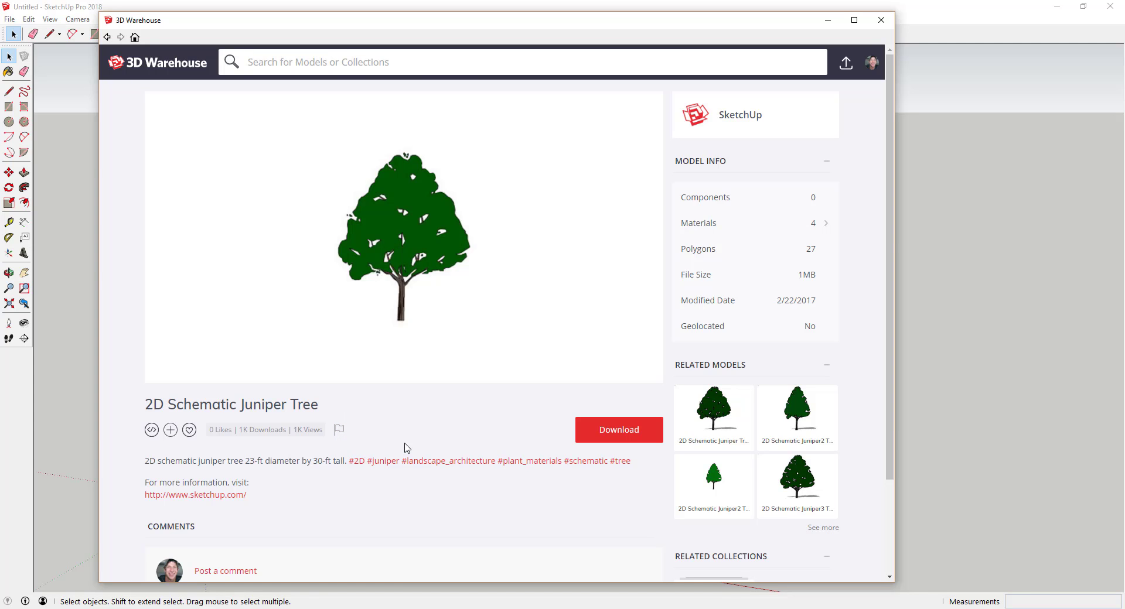
# - Like the 2D Schematic Juniper Tree and check it appears under Liked Models
pyautogui.click(190, 431)
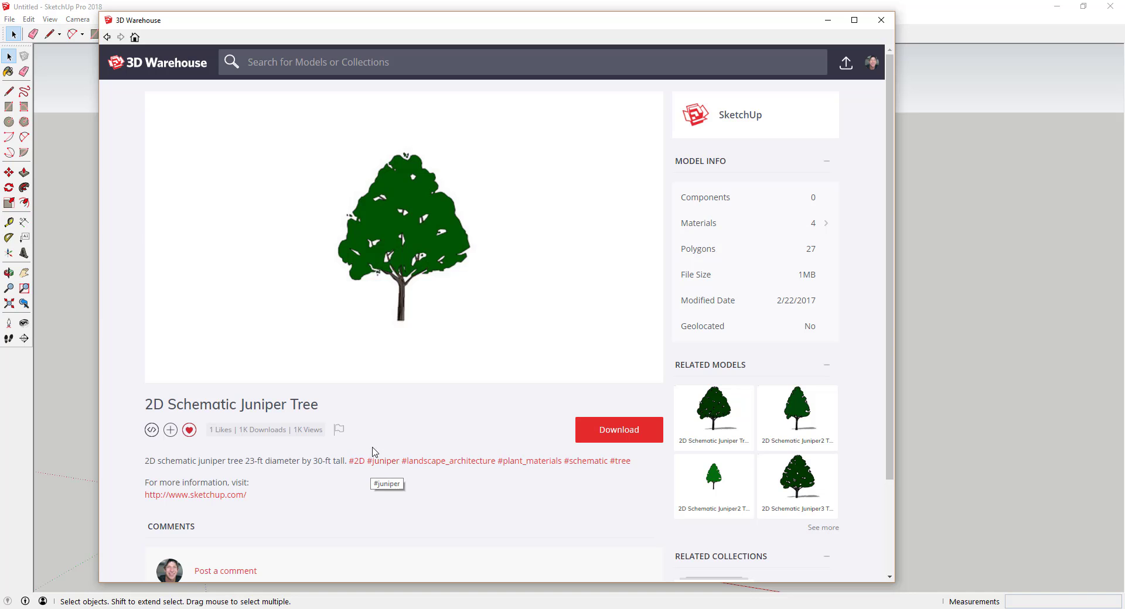
pyautogui.click(871, 63)
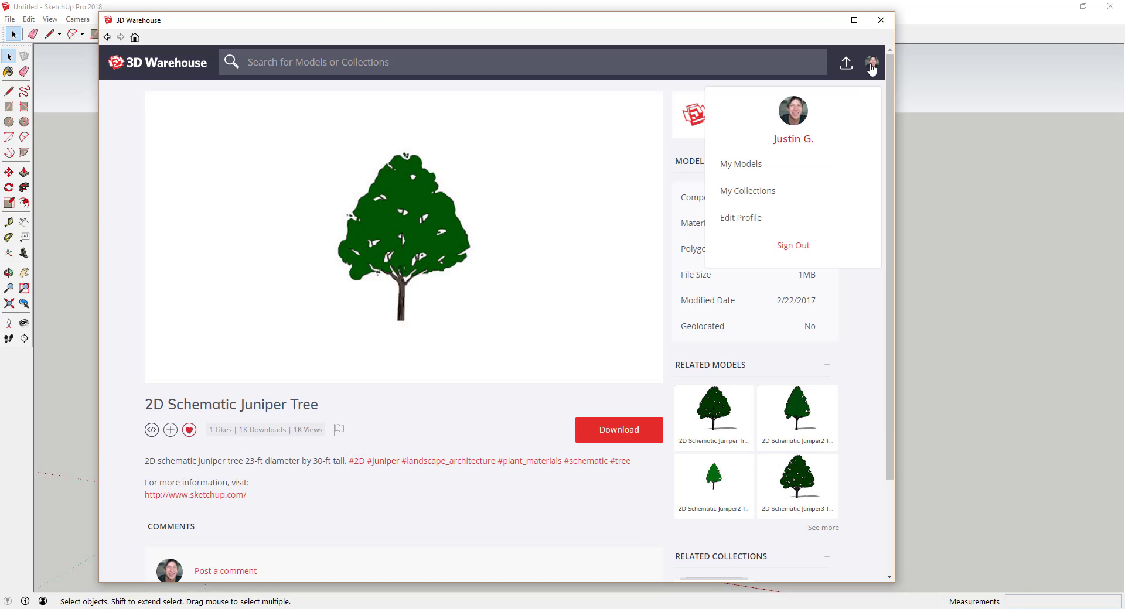
pyautogui.click(757, 168)
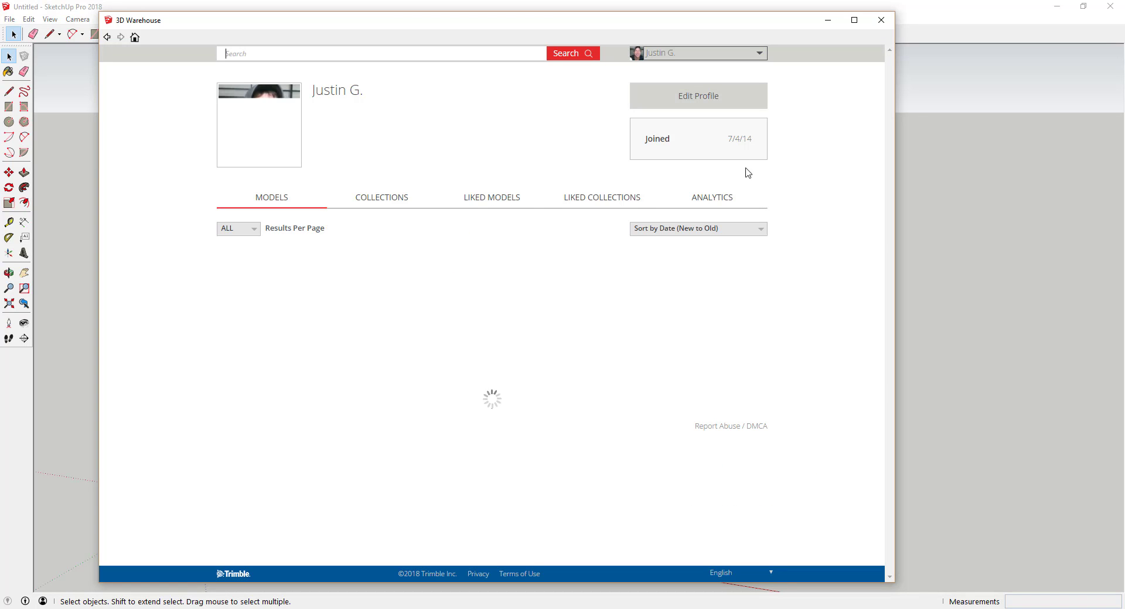
pyautogui.click(505, 201)
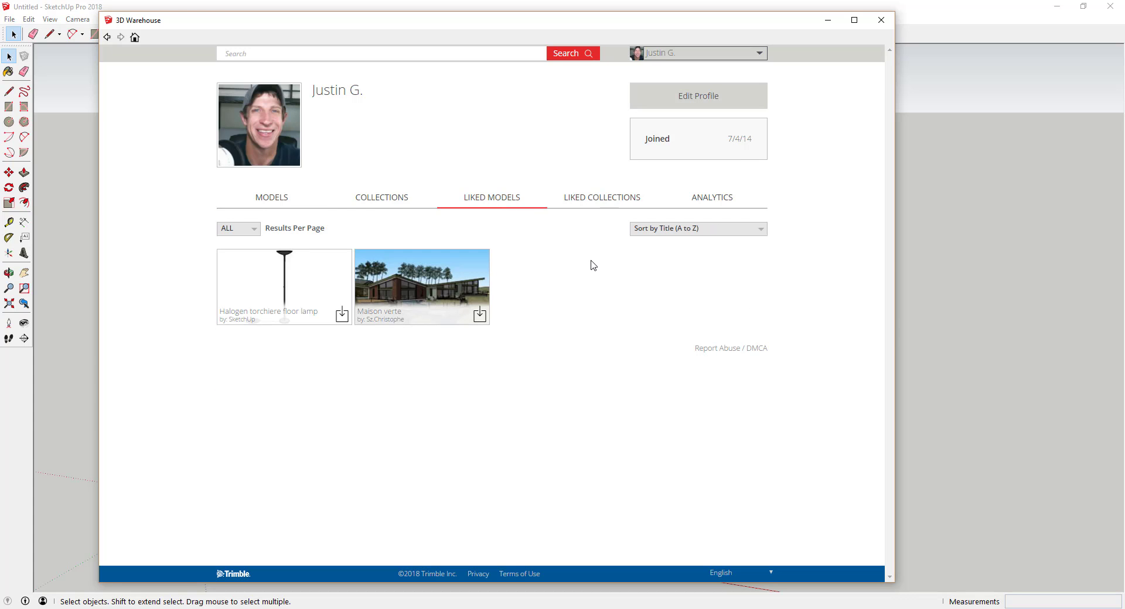
# - Step back and forward in history, then open the SketchUp publisher profile
pyautogui.click(107, 36)
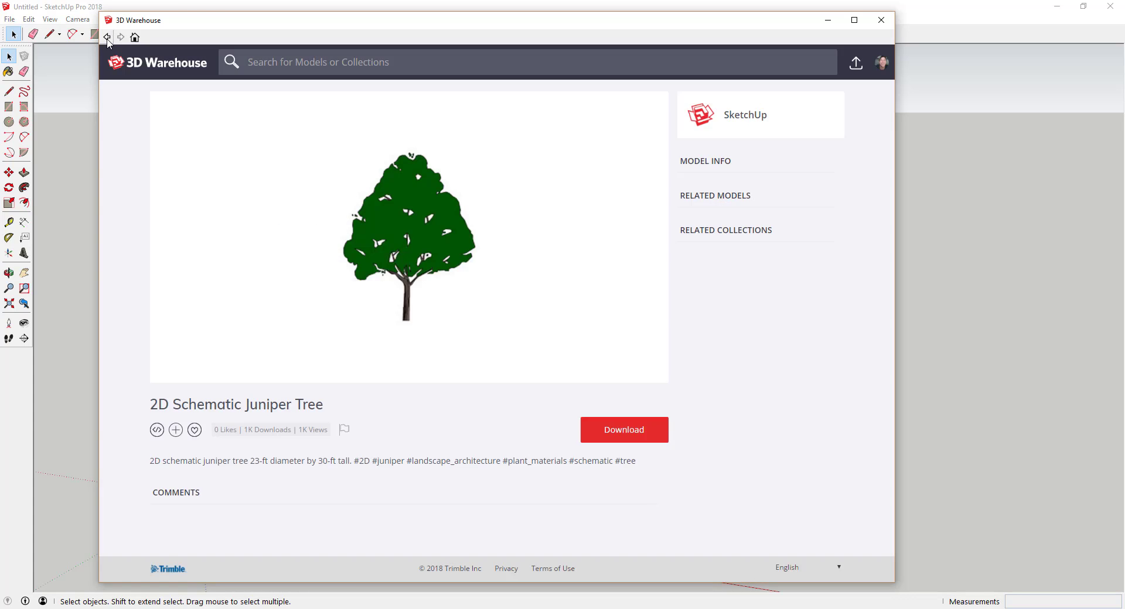
pyautogui.click(122, 37)
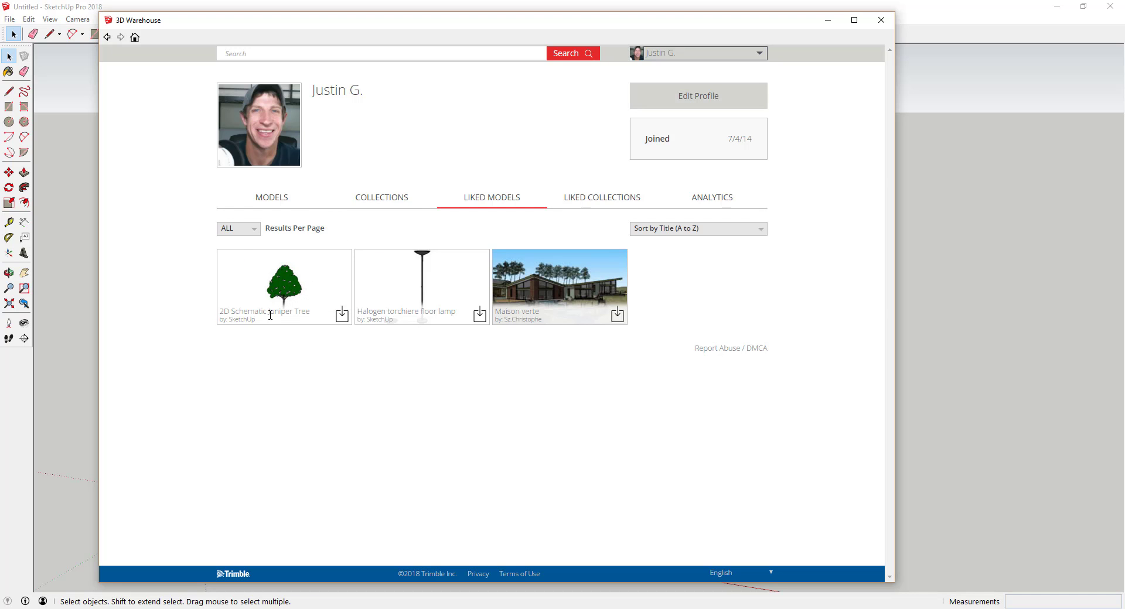
pyautogui.click(238, 320)
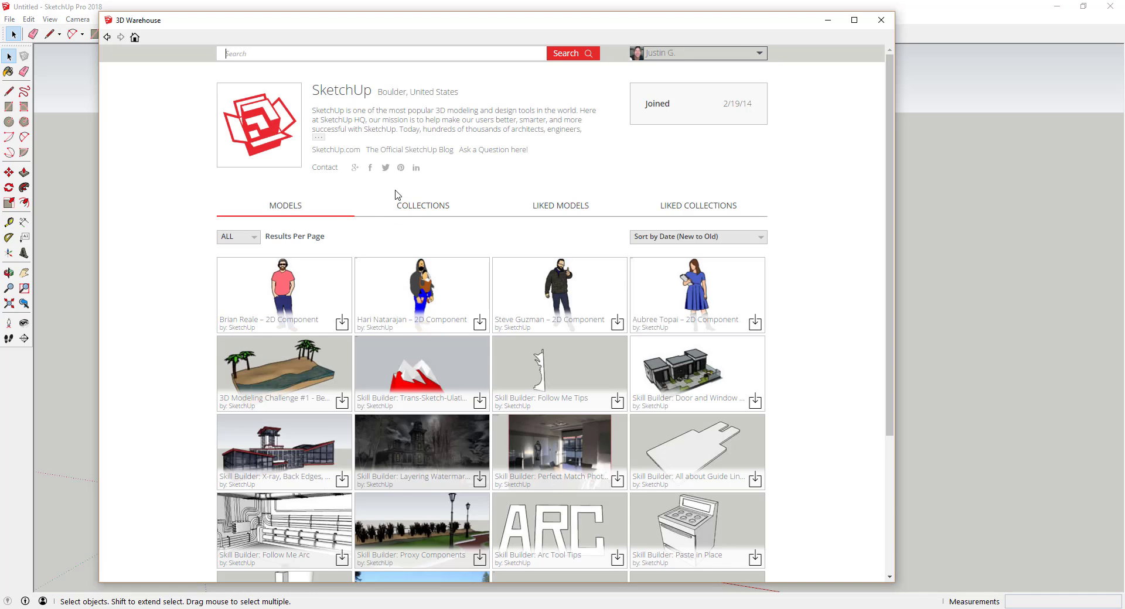
# - Show SketchUp's Collections tab and scroll down to the Trees 2D tile
pyautogui.click(428, 207)
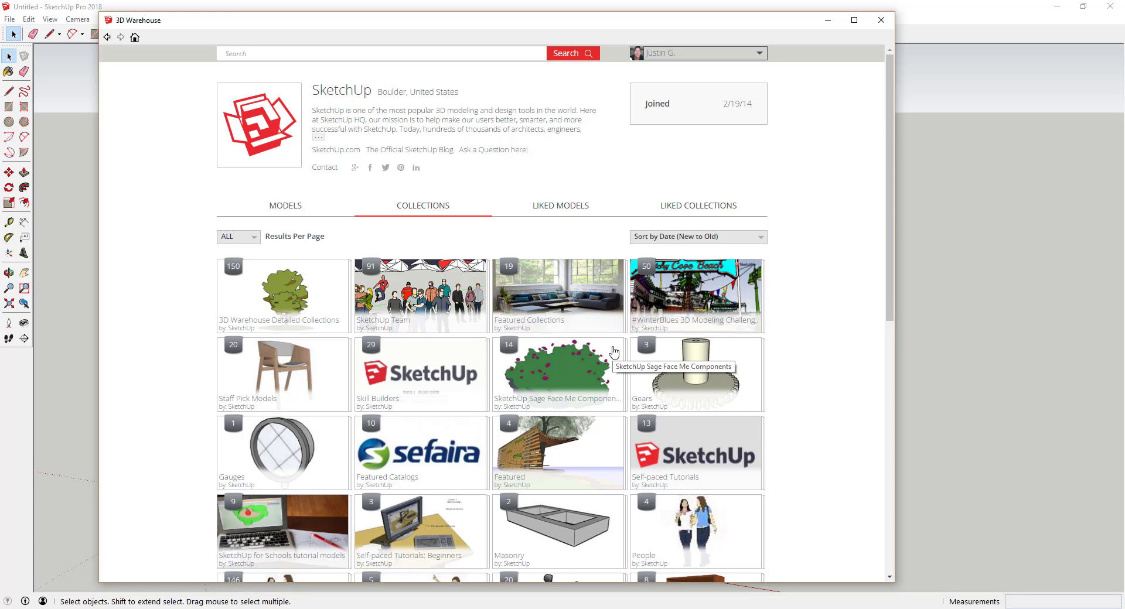
pyautogui.scroll(-3, 344, 301)
pyautogui.scroll(-7, 344, 301)
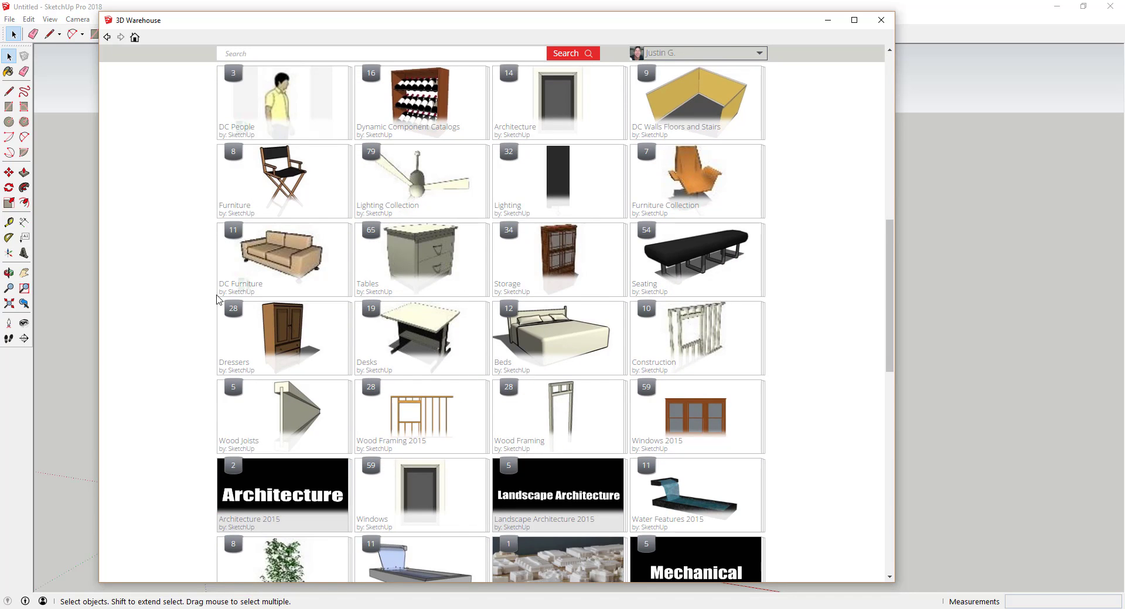
pyautogui.scroll(-4, 513, 247)
pyautogui.scroll(-6, 513, 247)
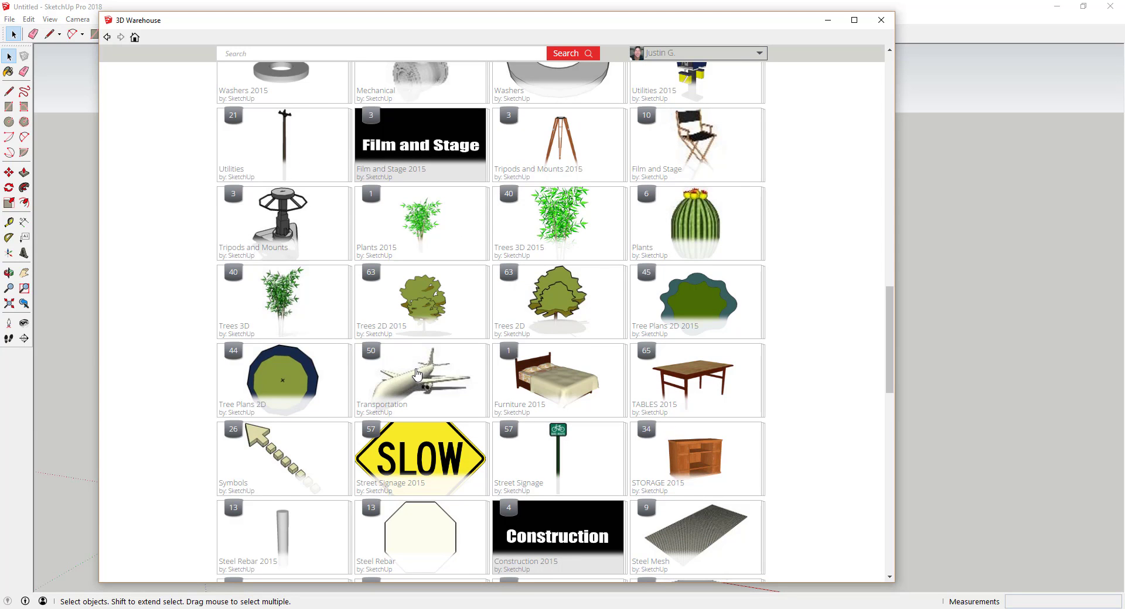
# - Open the Trees 2D collection and like it, bringing it to 90 likes
pyautogui.click(560, 303)
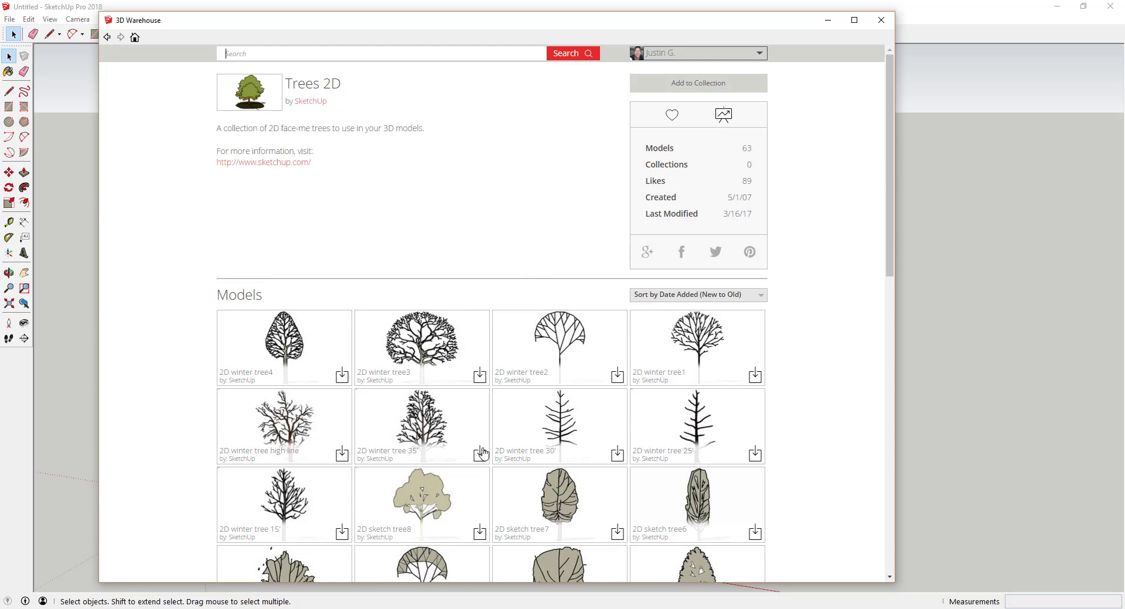
pyautogui.click(674, 119)
pyautogui.click(674, 118)
pyautogui.click(762, 55)
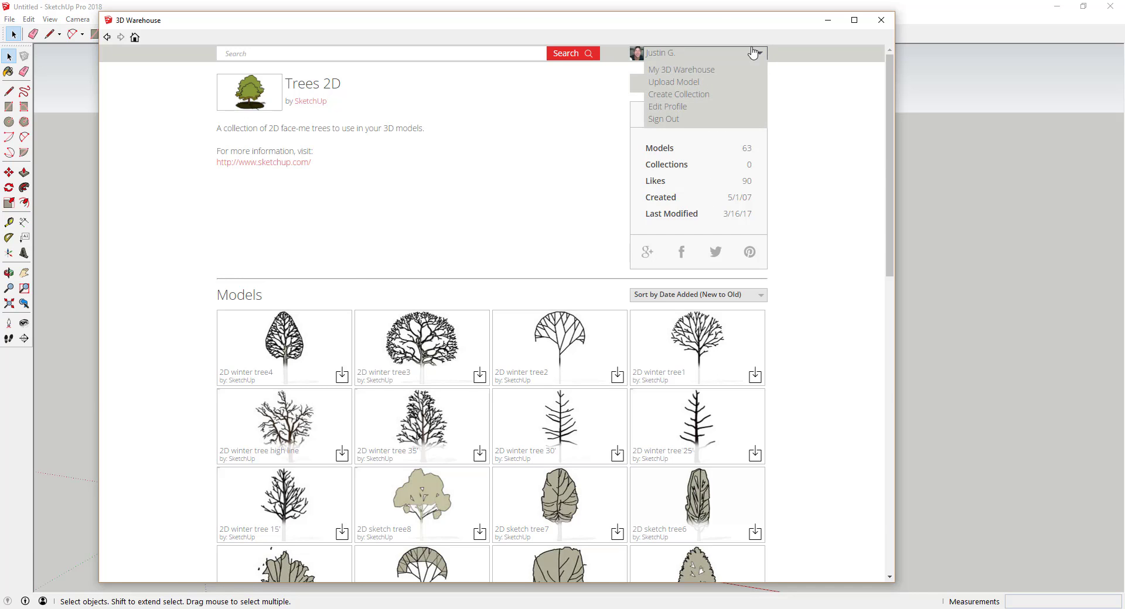
pyautogui.click(621, 98)
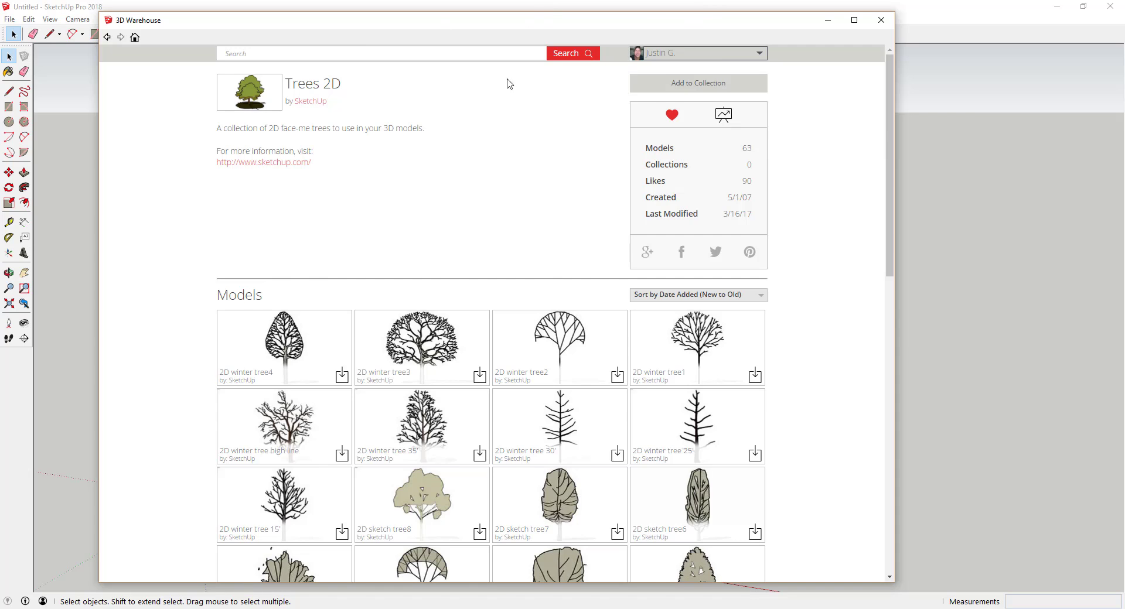
# - Check Trees 2D under Liked Collections in My 3D Warehouse, then return to your own Collections
pyautogui.click(760, 54)
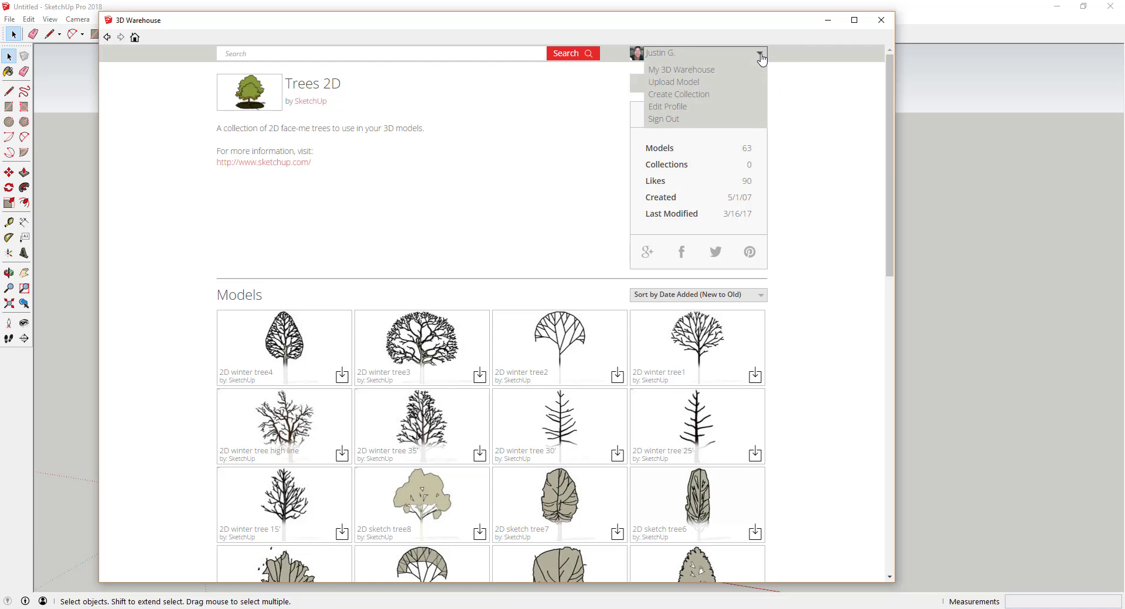
pyautogui.click(699, 73)
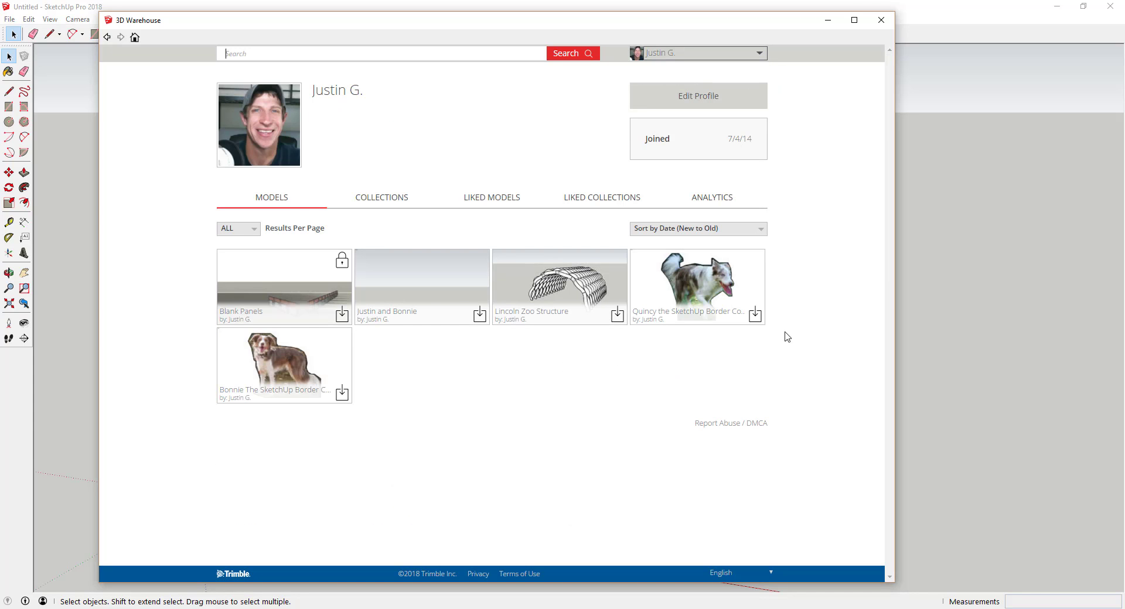
pyautogui.click(586, 207)
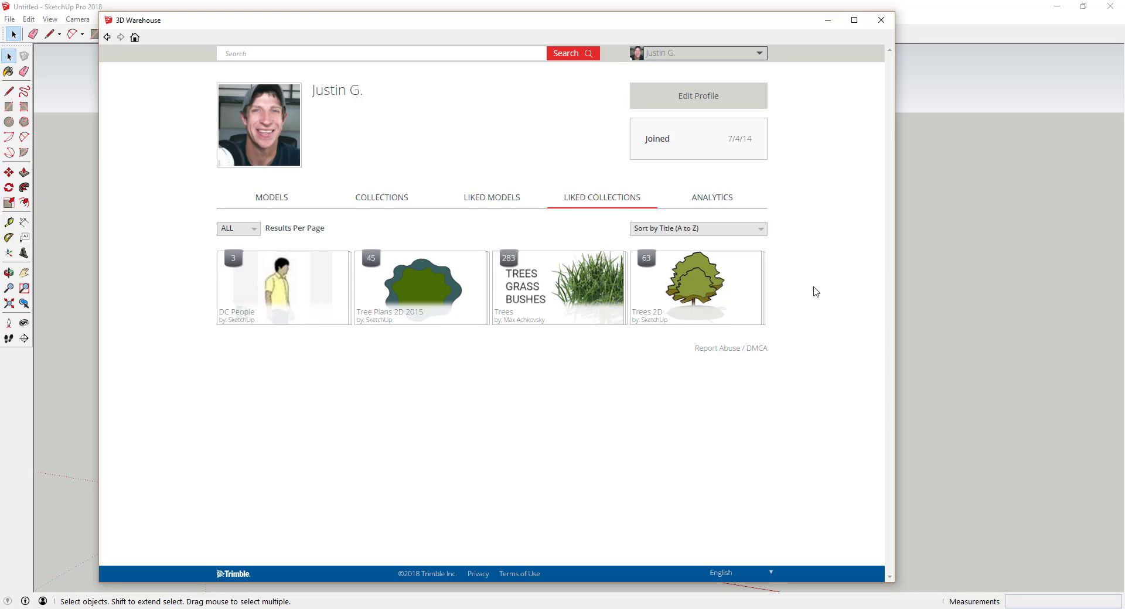
pyautogui.click(710, 291)
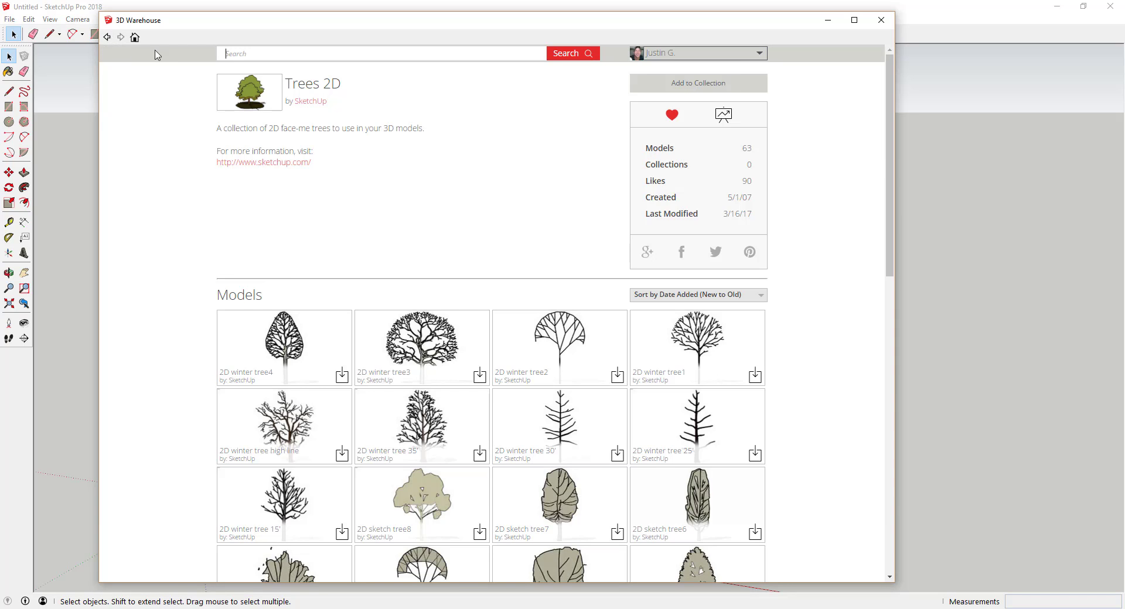
pyautogui.click(107, 38)
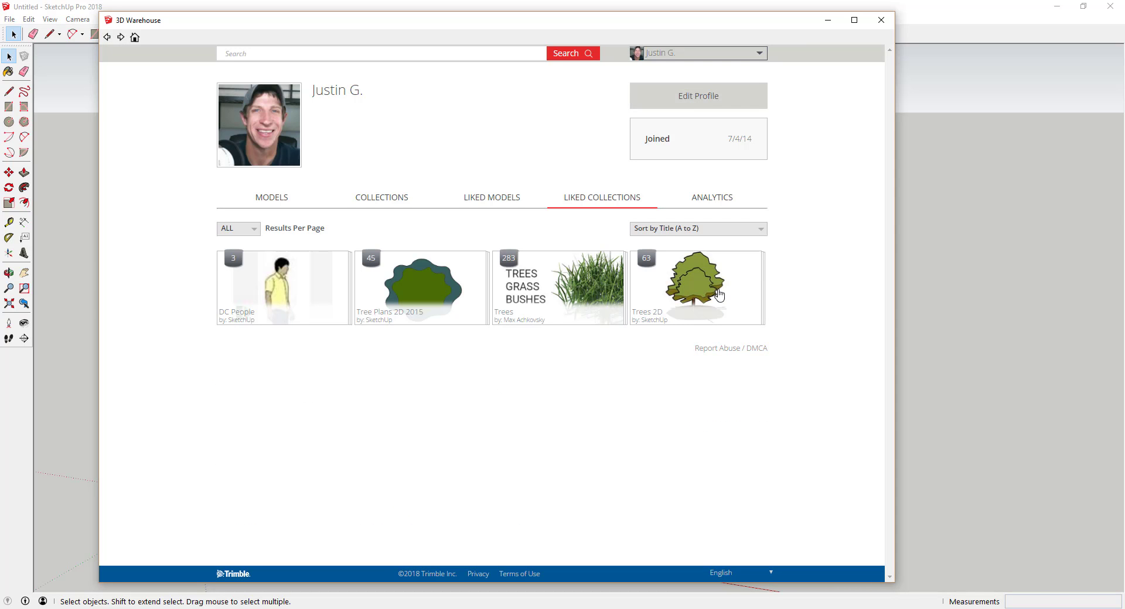
pyautogui.click(375, 201)
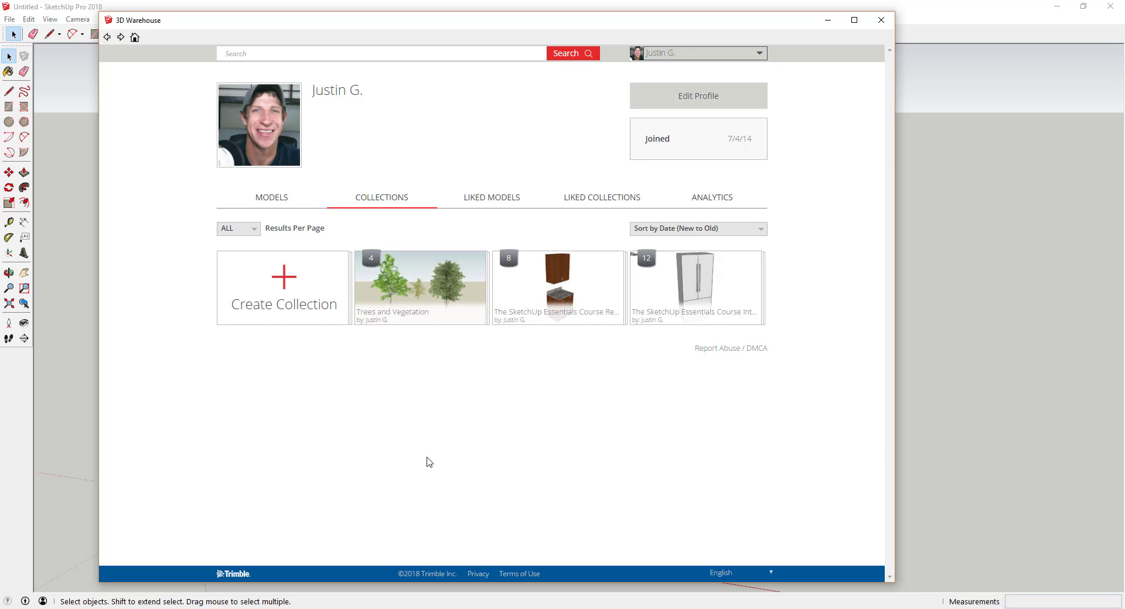
# - Look inside Trees and Vegetation, then start a new collection and abandon it
pyautogui.click(441, 279)
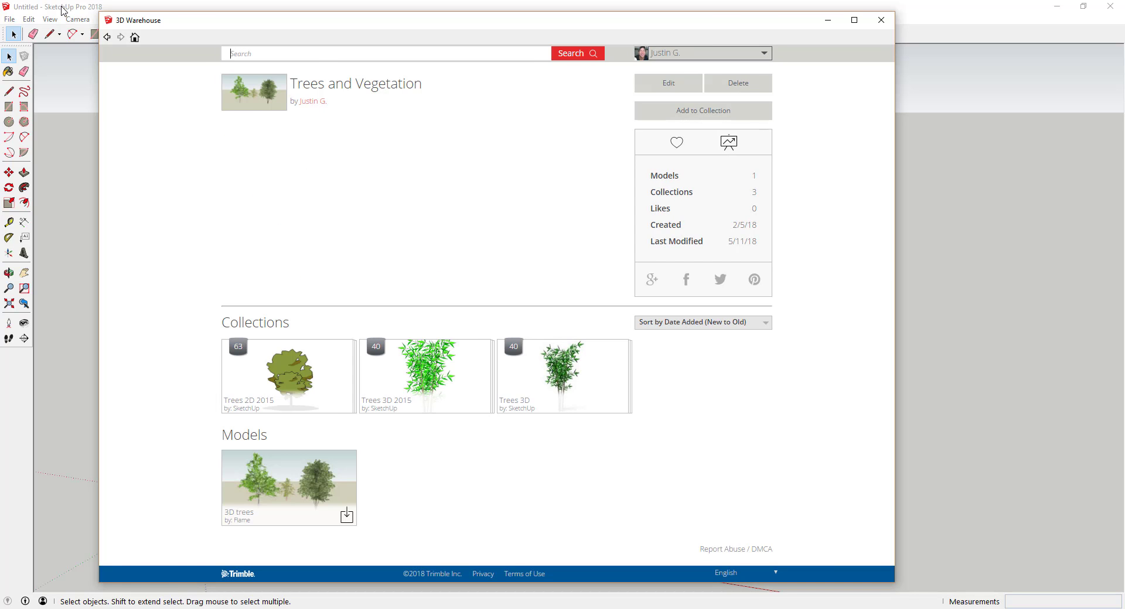
pyautogui.click(107, 37)
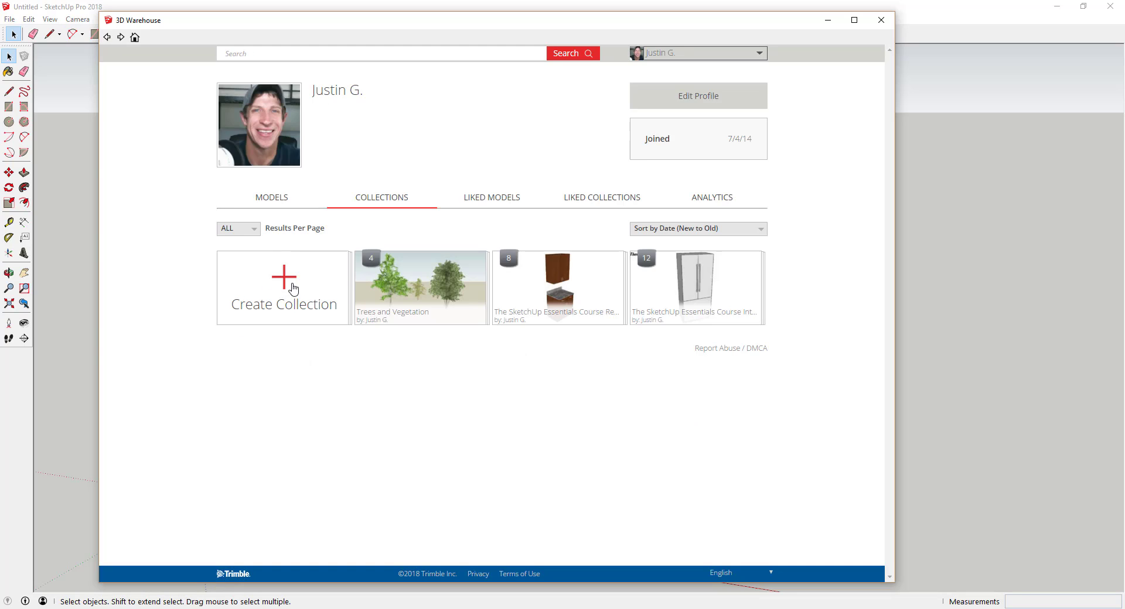
pyautogui.click(293, 288)
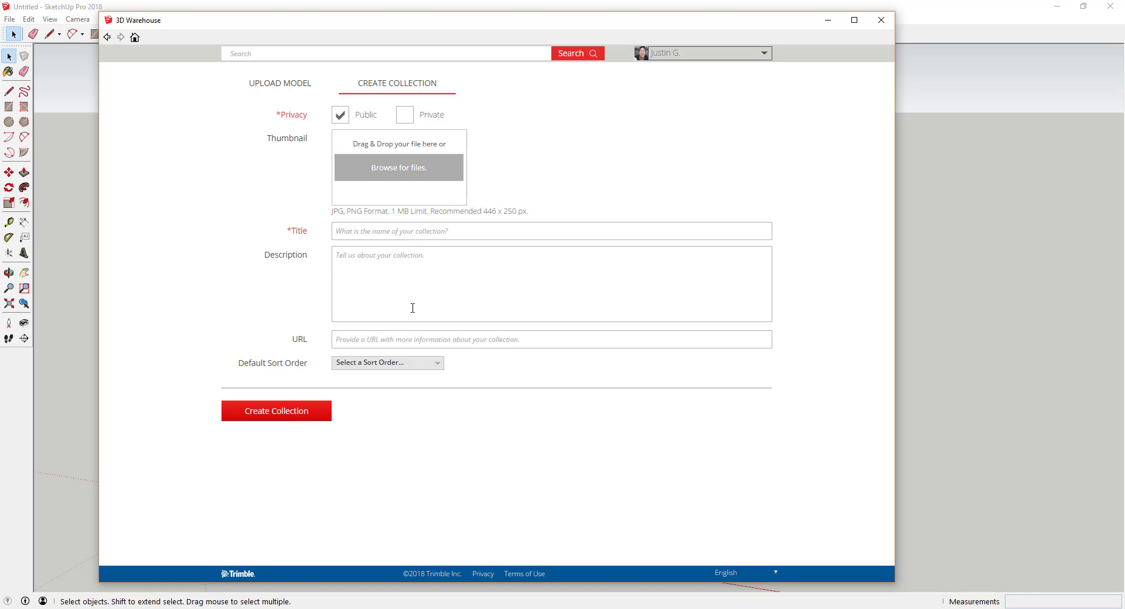
pyautogui.click(107, 37)
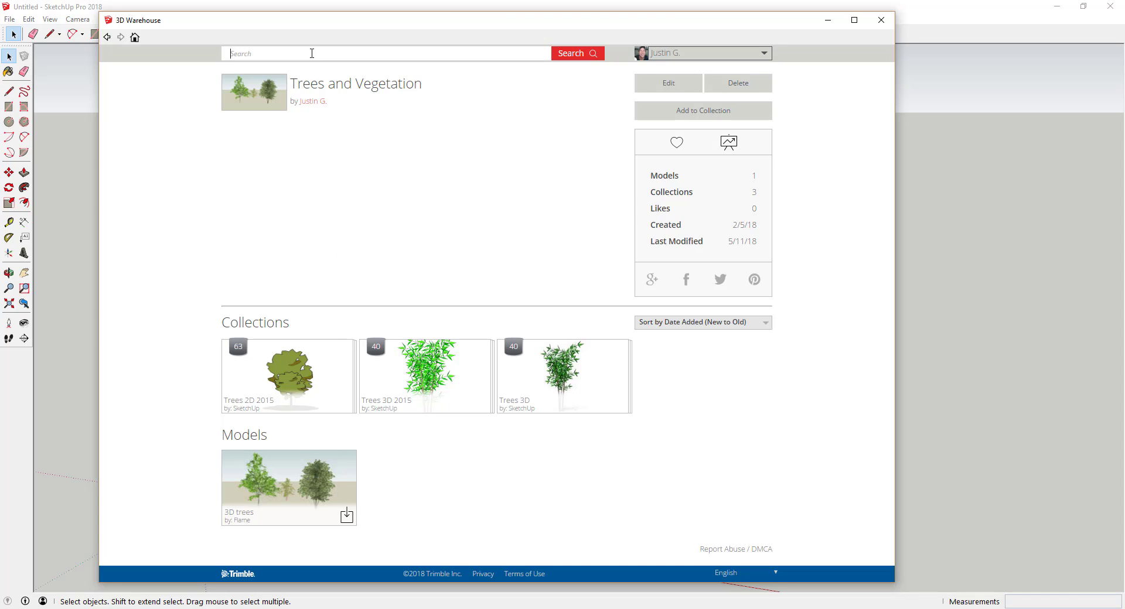
# - Search for 'sketchup 2d trees', scroll the results and open SketchUp's publisher profile
pyautogui.write('sketchup 3')
pyautogui.press('BackSpace')
pyautogui.write('2d trees')
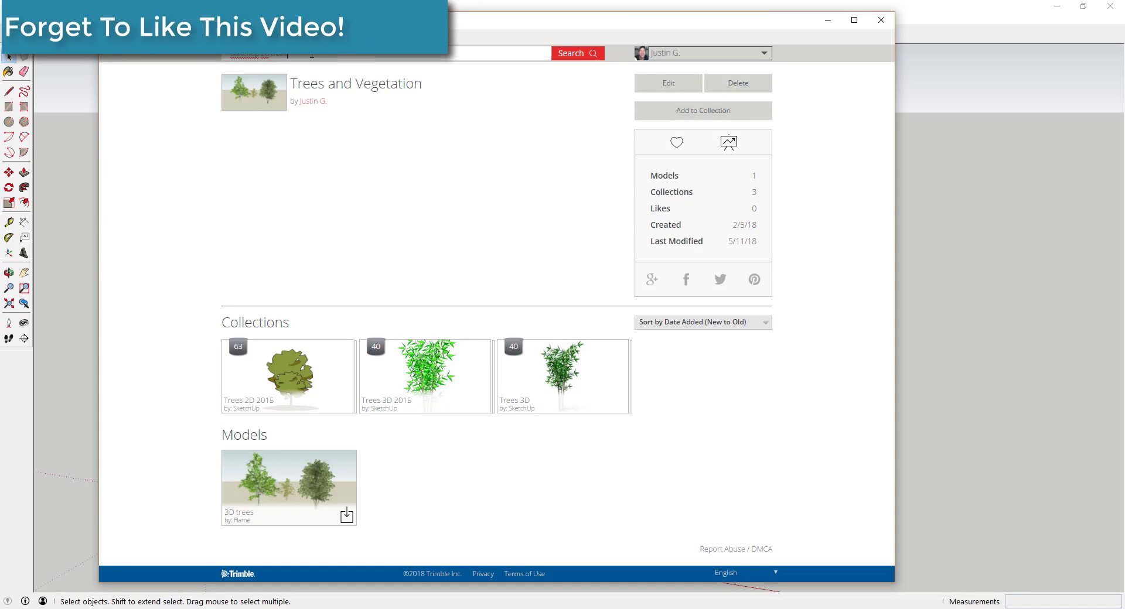
pyautogui.press('Return')
pyautogui.scroll(-5, 623, 328)
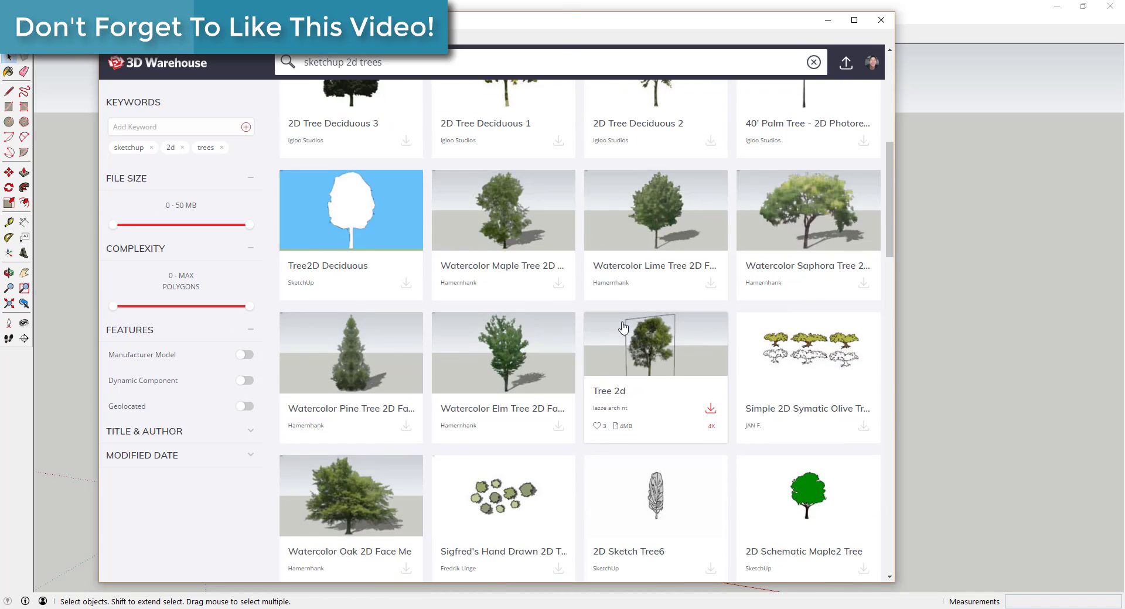
pyautogui.scroll(-5, 623, 328)
pyautogui.scroll(-5, 509, 366)
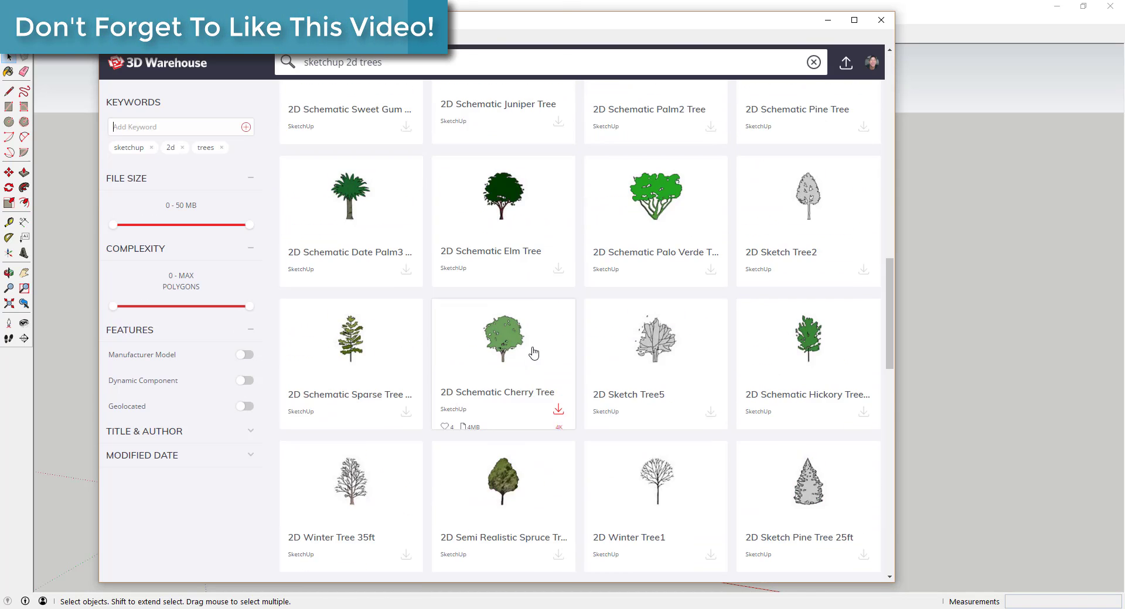
pyautogui.scroll(3, 533, 353)
pyautogui.click(449, 290)
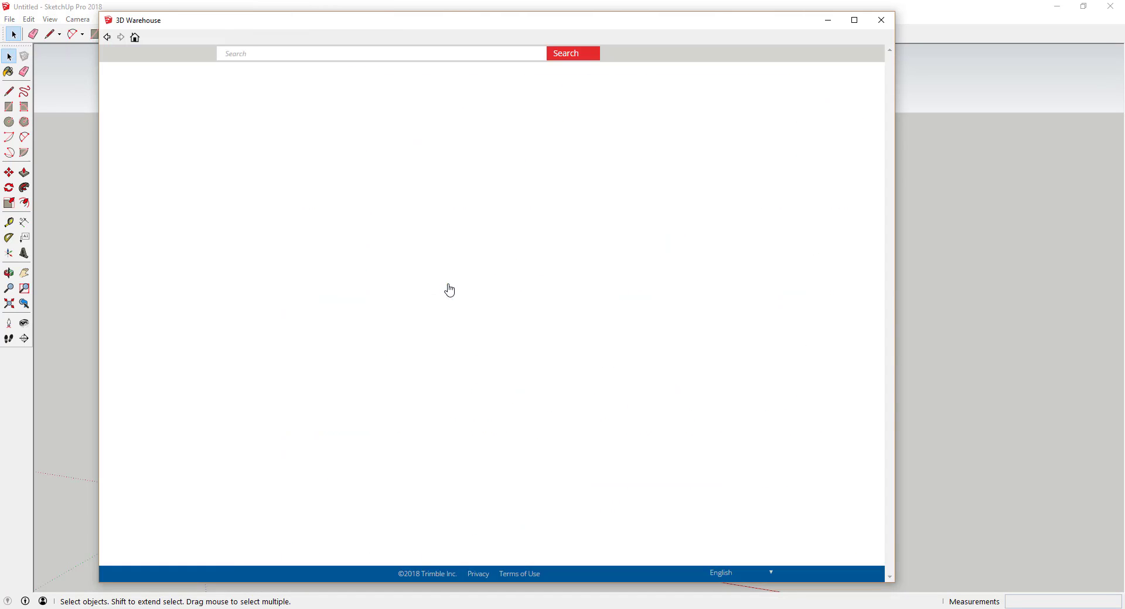
# - Open SketchUp's Trees 2D collection and tick Trees and Vegetation in Add to Collection
pyautogui.click(426, 207)
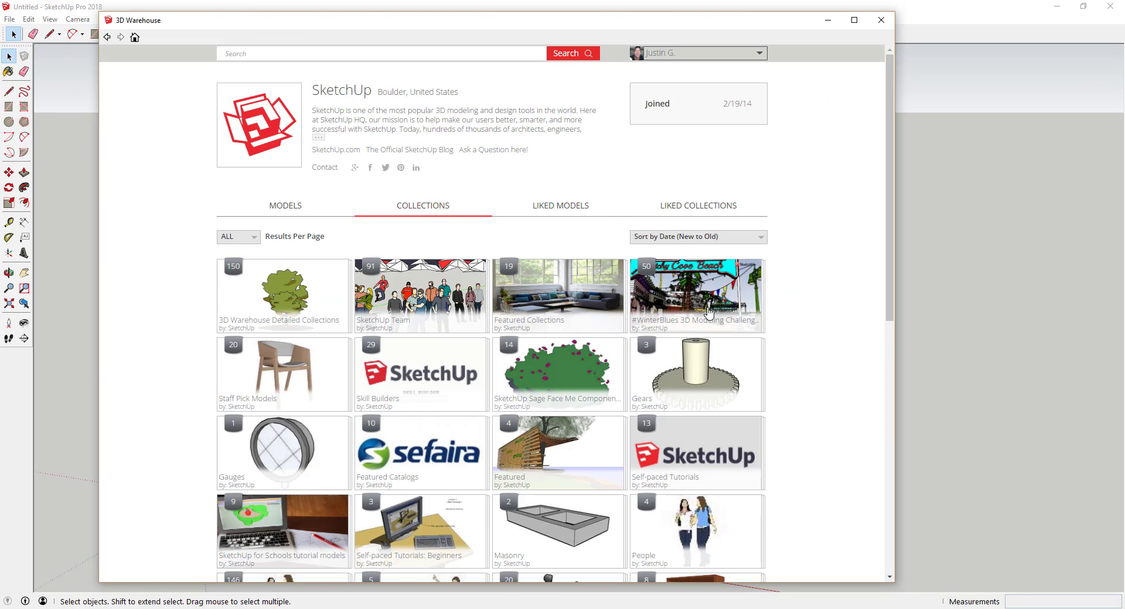
pyautogui.scroll(-15, 709, 313)
pyautogui.scroll(-1, 625, 321)
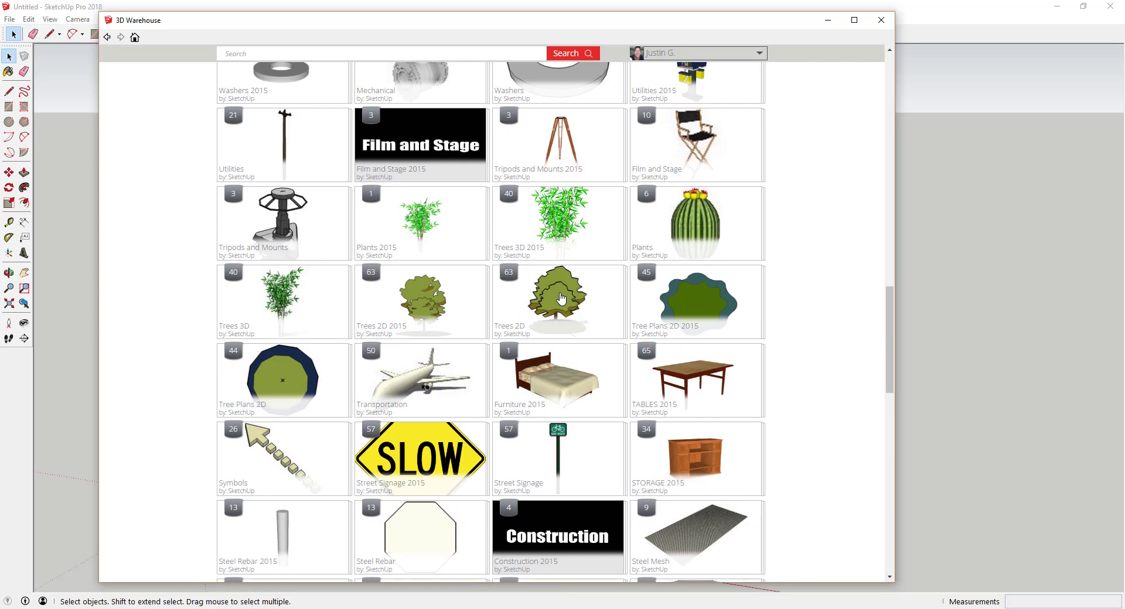
pyautogui.click(561, 298)
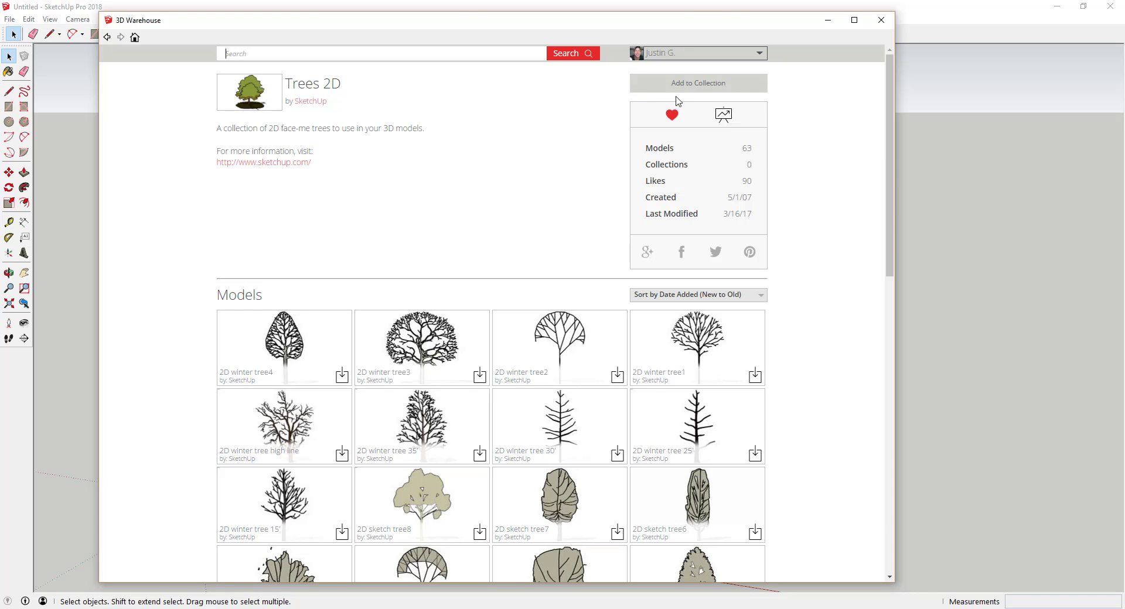
pyautogui.click(711, 88)
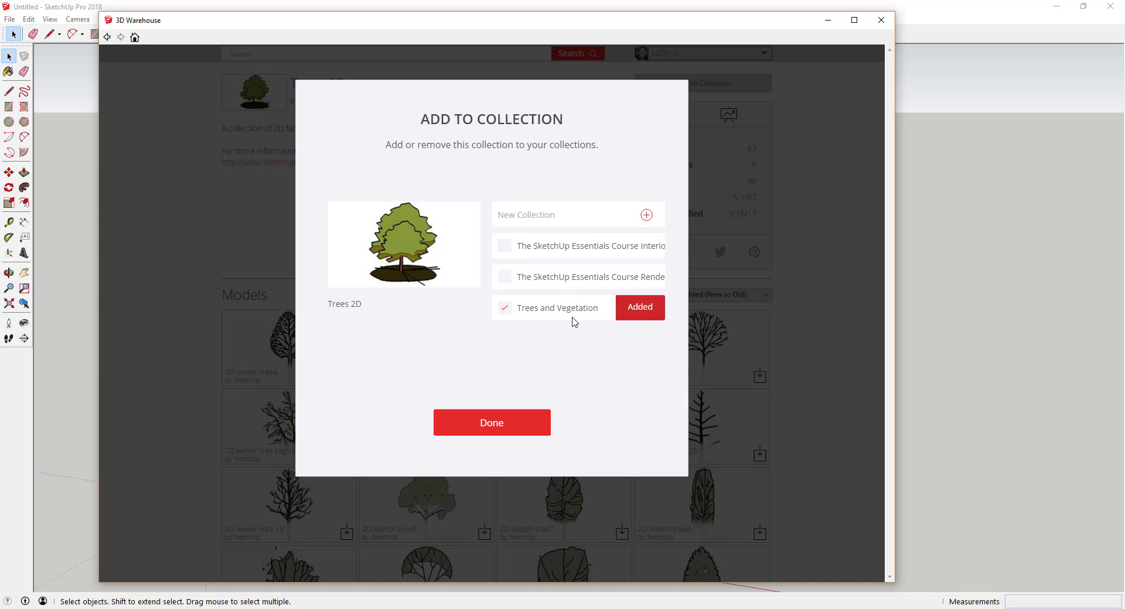
pyautogui.click(505, 431)
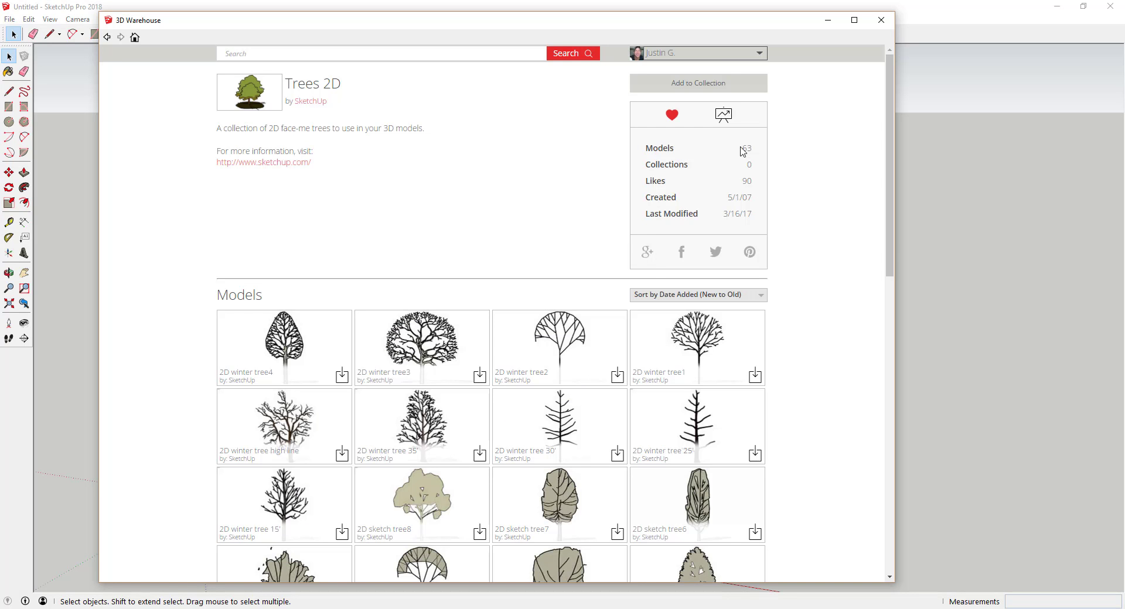
pyautogui.click(722, 57)
# - Open Trees and Vegetation from your 3D Warehouse collections and refresh it to confirm Trees 2D is listed
pyautogui.click(690, 71)
pyautogui.click(377, 207)
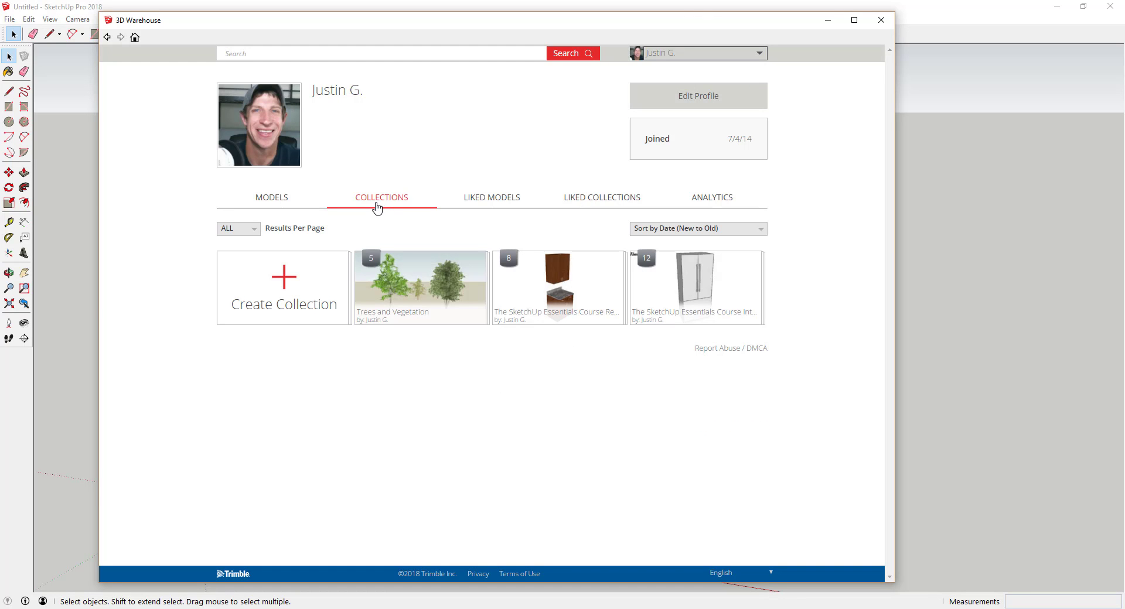
pyautogui.click(425, 300)
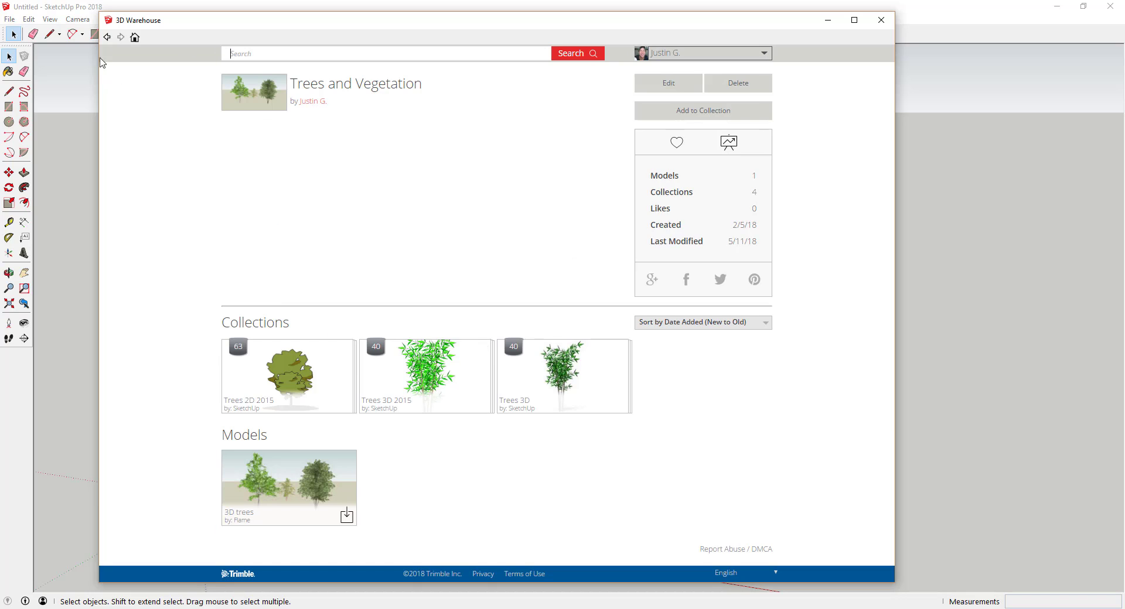
pyautogui.click(108, 37)
pyautogui.click(121, 37)
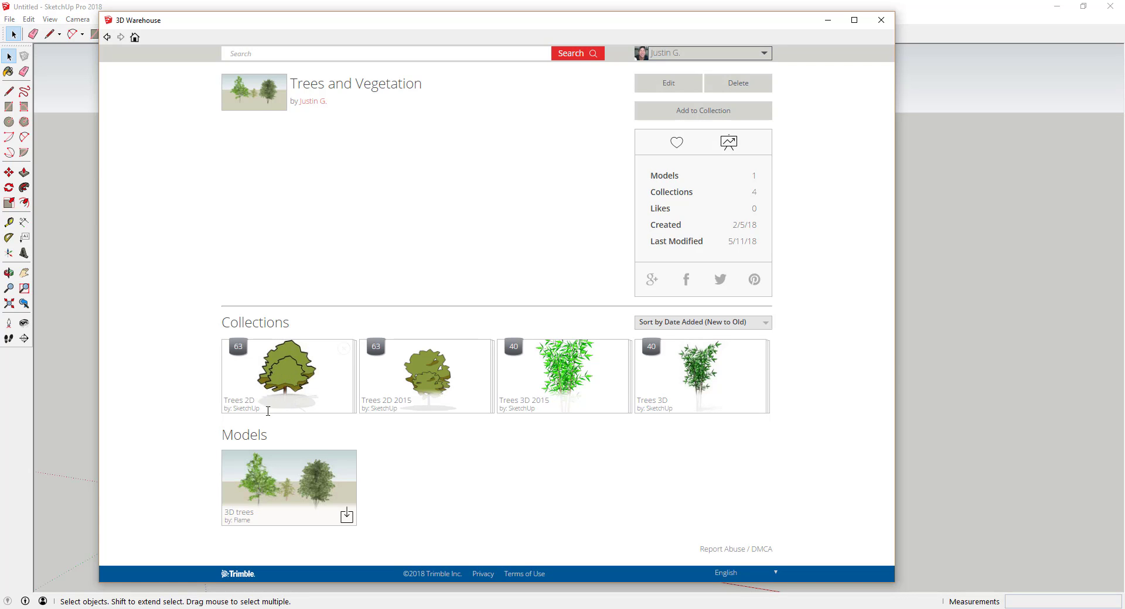
# - Open the Trees 2D sub-collection and scroll down to the schematic walnut tree
pyautogui.click(287, 363)
pyautogui.scroll(-6, 472, 393)
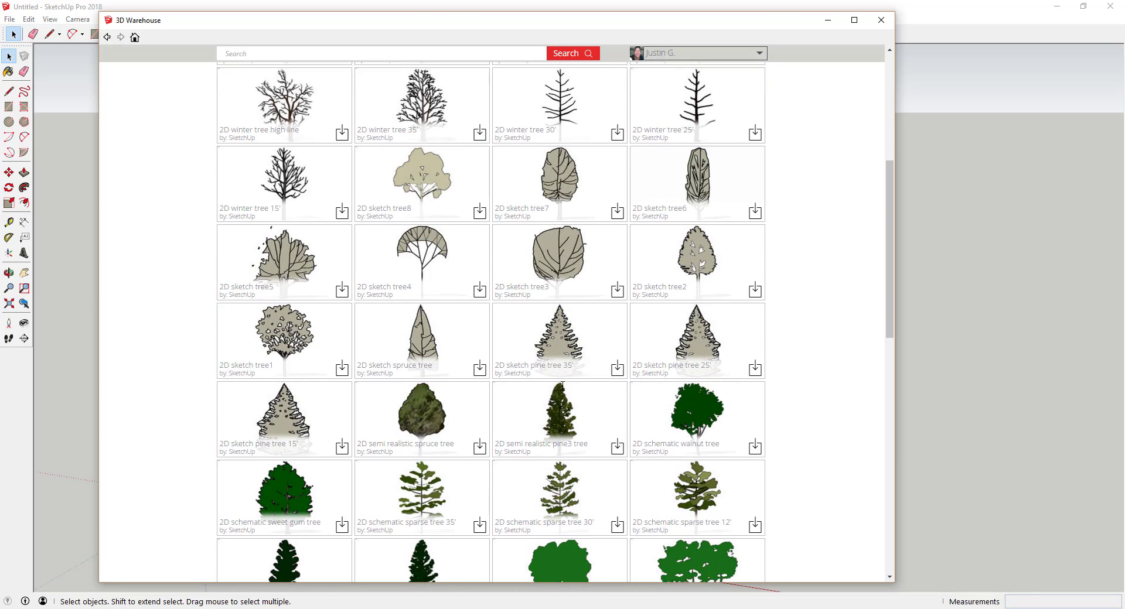
pyautogui.scroll(-1, 562, 384)
# - Add the schematic walnut tree model to Trees and Vegetation, then return to My Collections
pyautogui.click(709, 387)
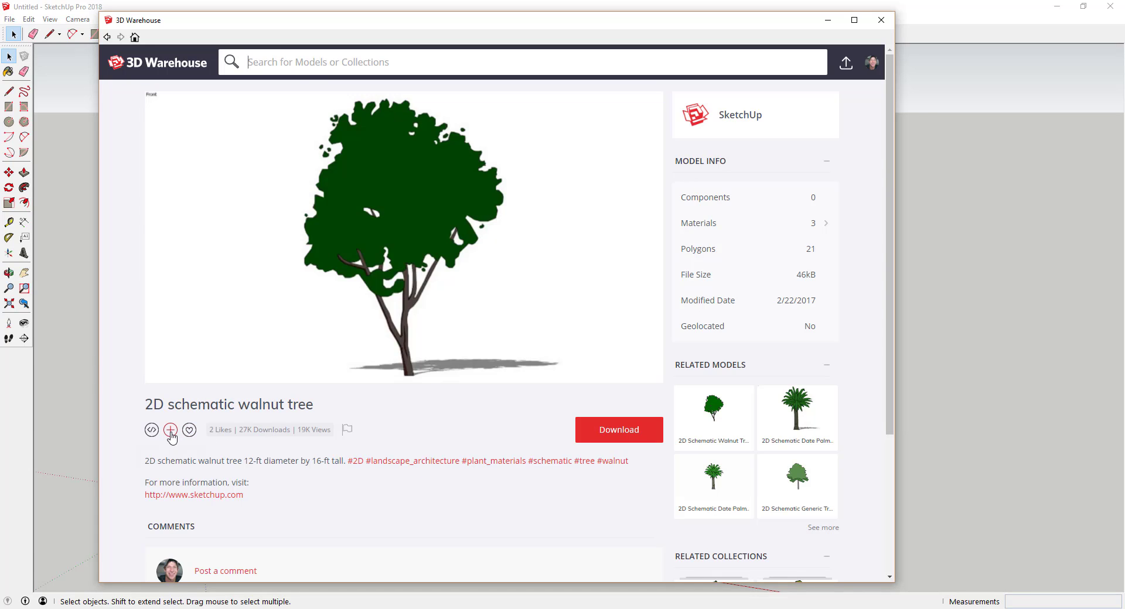
pyautogui.click(170, 431)
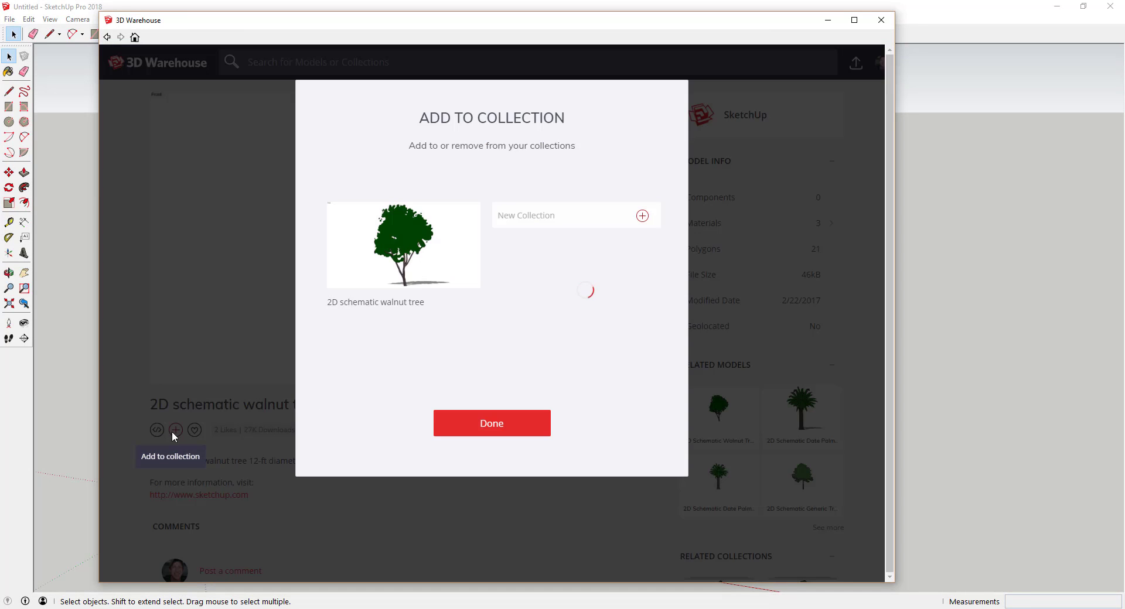
pyautogui.click(498, 428)
pyautogui.click(871, 63)
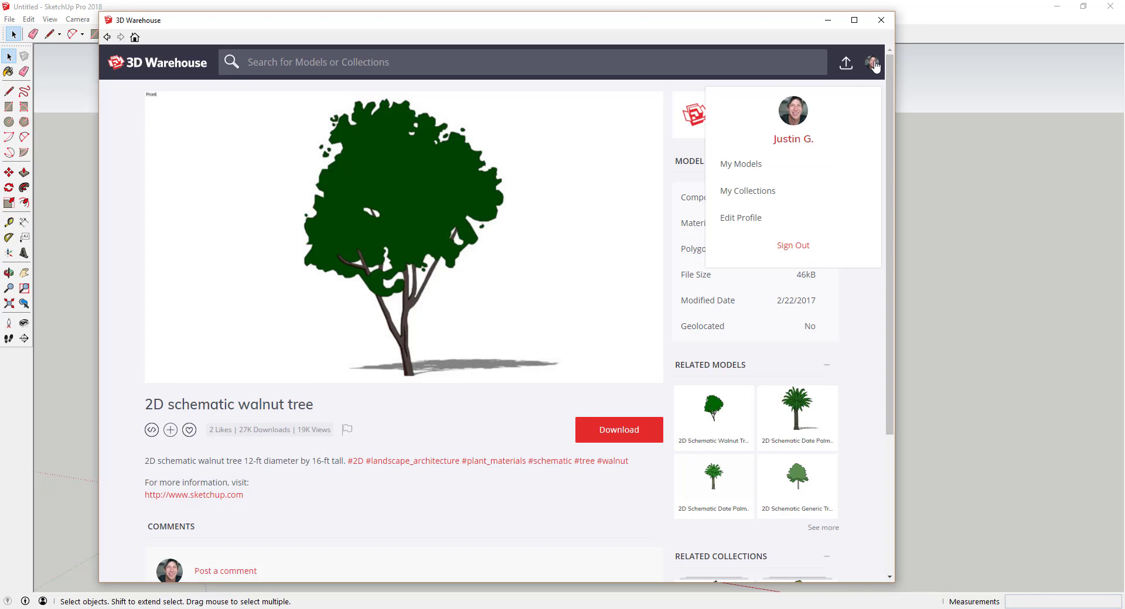
pyautogui.click(736, 192)
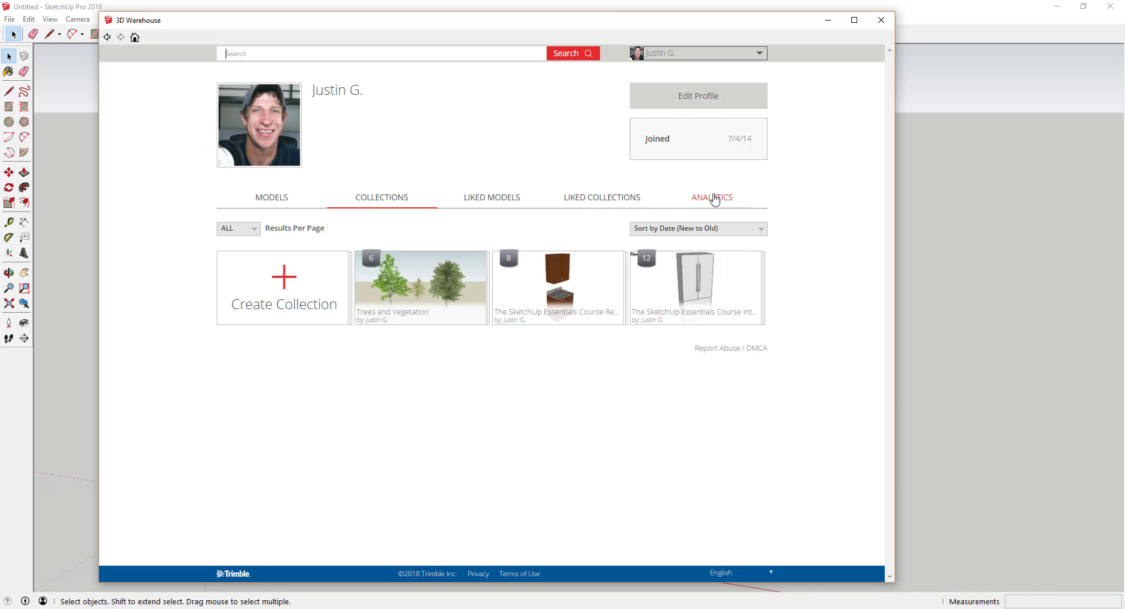
# - Open Trees and Vegetation and refresh it until the walnut tree appears
pyautogui.click(406, 280)
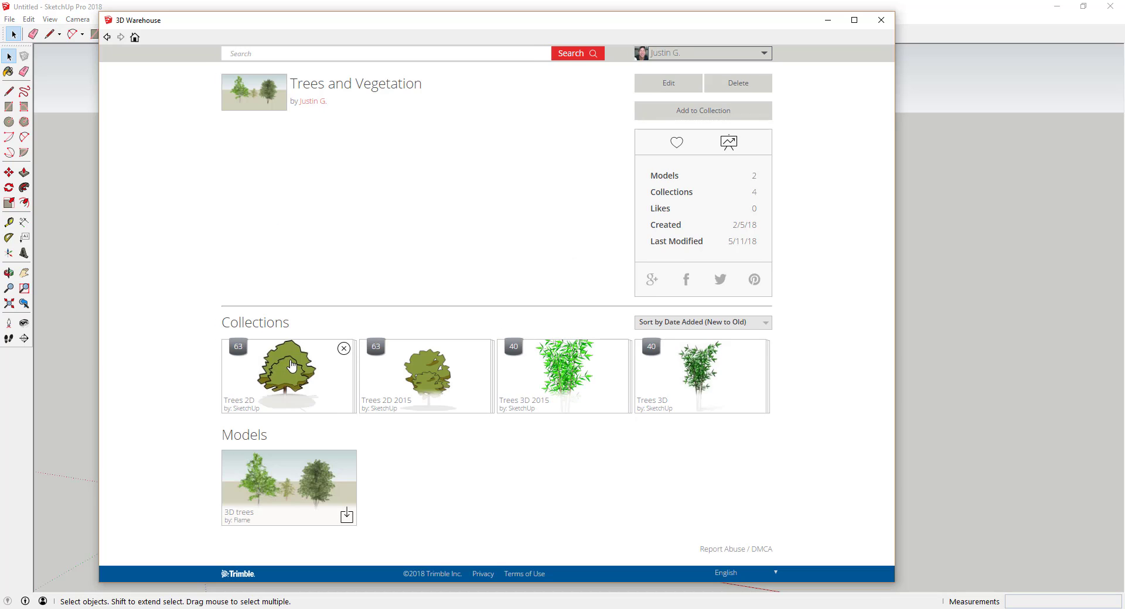
pyautogui.click(108, 37)
pyautogui.click(120, 37)
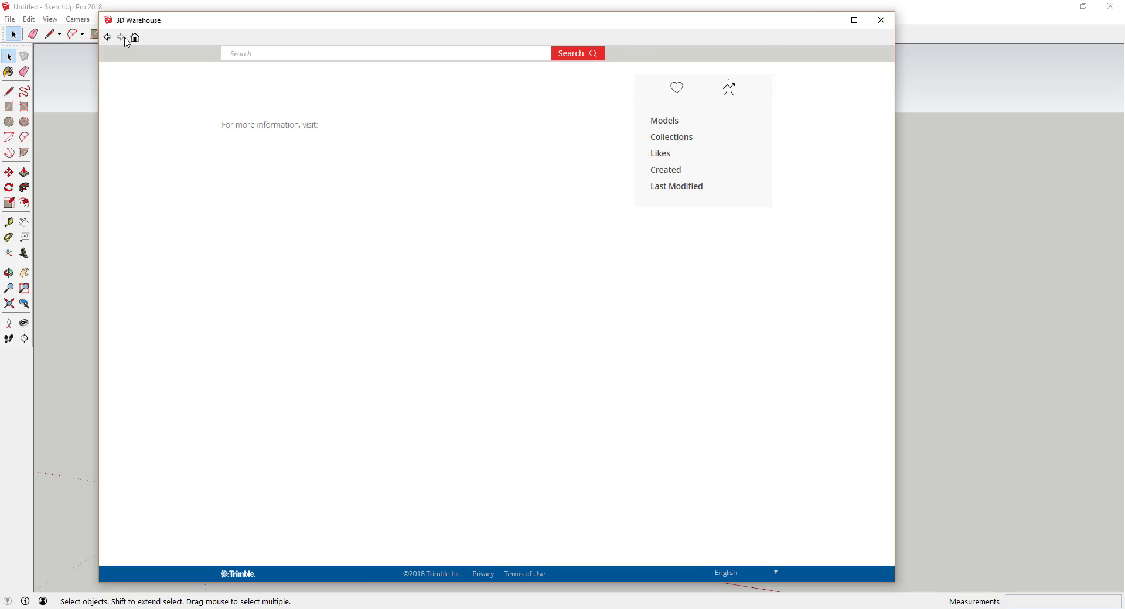
pyautogui.moveTo(460, 385)
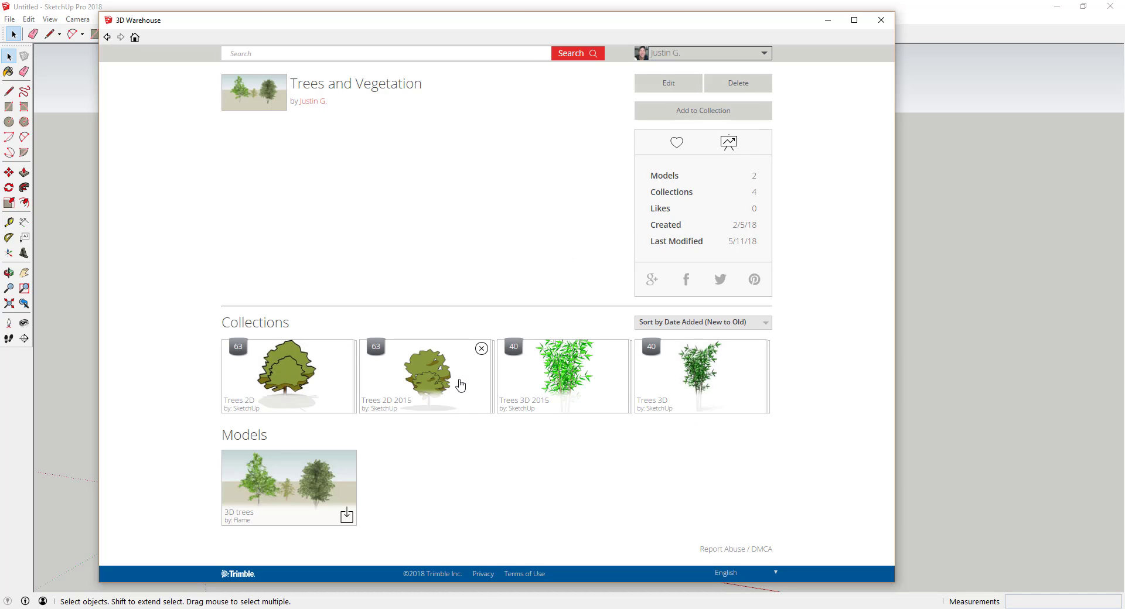
pyautogui.click(108, 37)
pyautogui.click(121, 37)
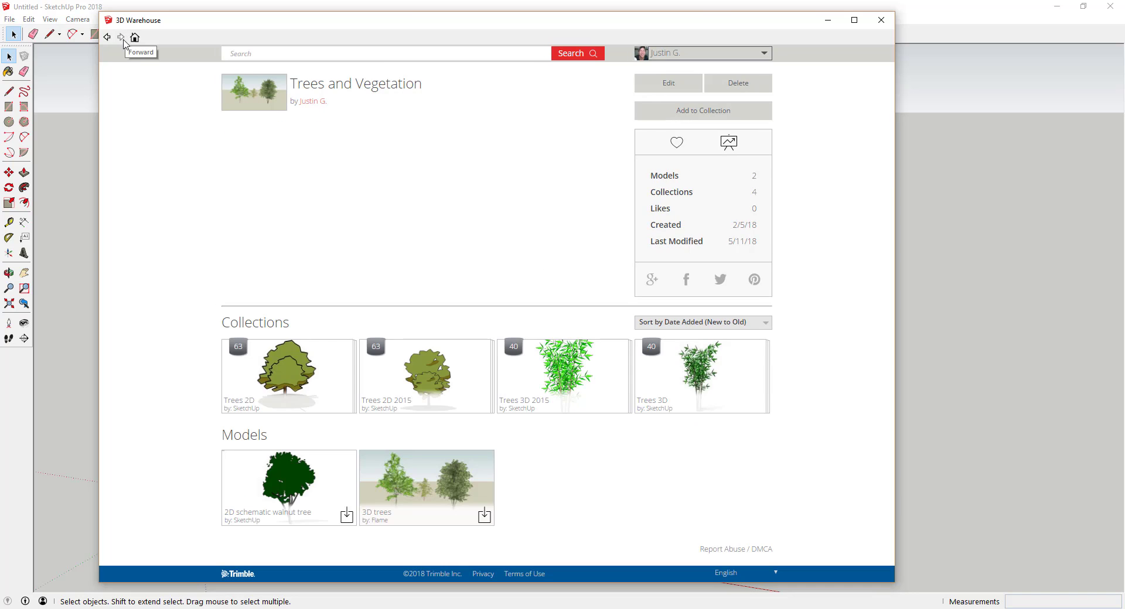
# - Download the walnut tree and confirm loading it into the model
pyautogui.moveTo(604, 382)
pyautogui.moveTo(486, 466)
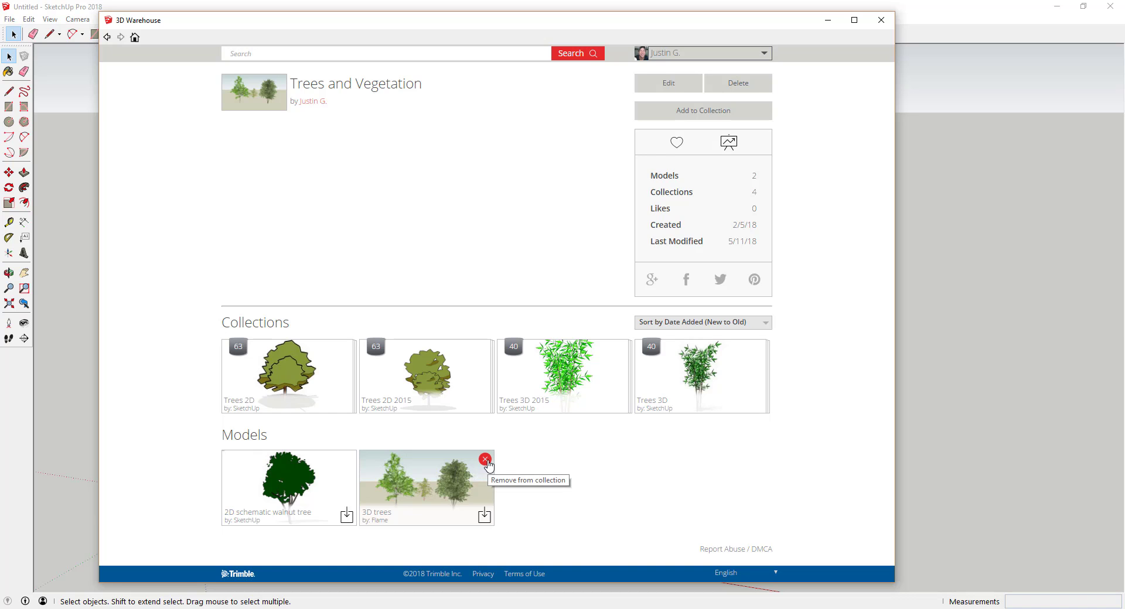
pyautogui.click(346, 516)
pyautogui.click(462, 329)
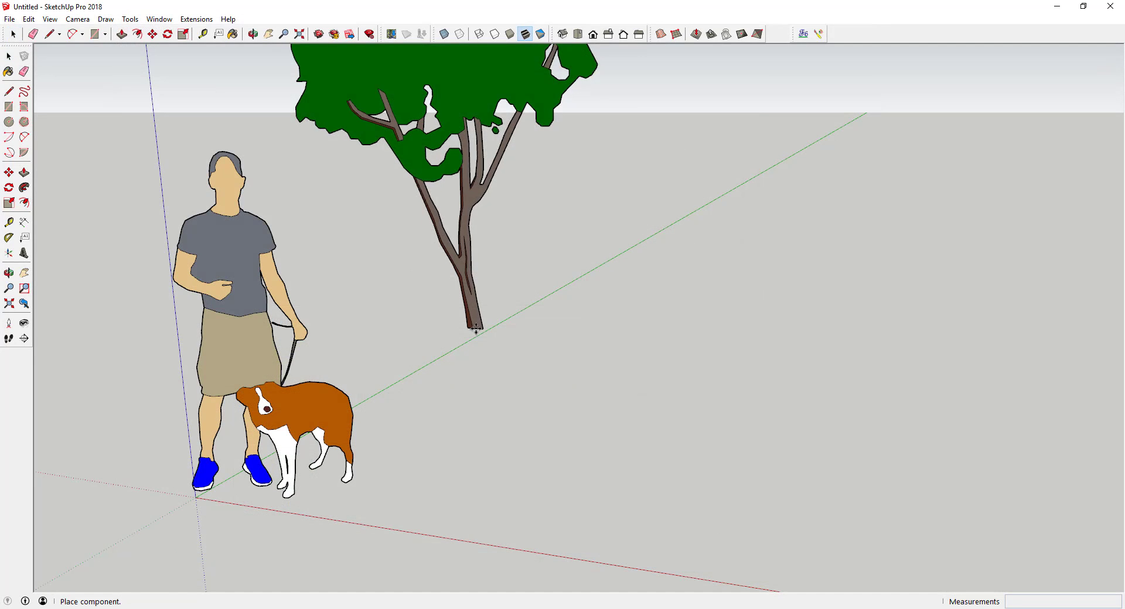